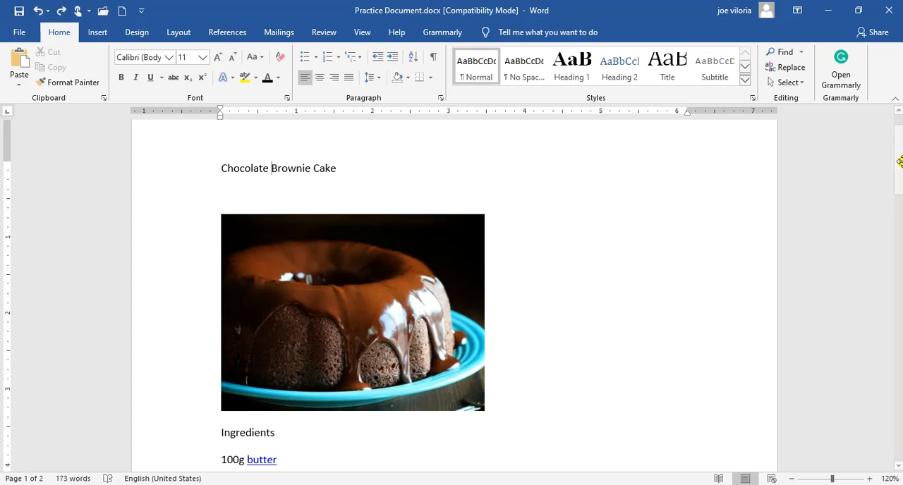
mouse_move(899, 161)
mouse_down()
mouse_move(899, 331)
mouse_move(880, 145)
mouse_up()
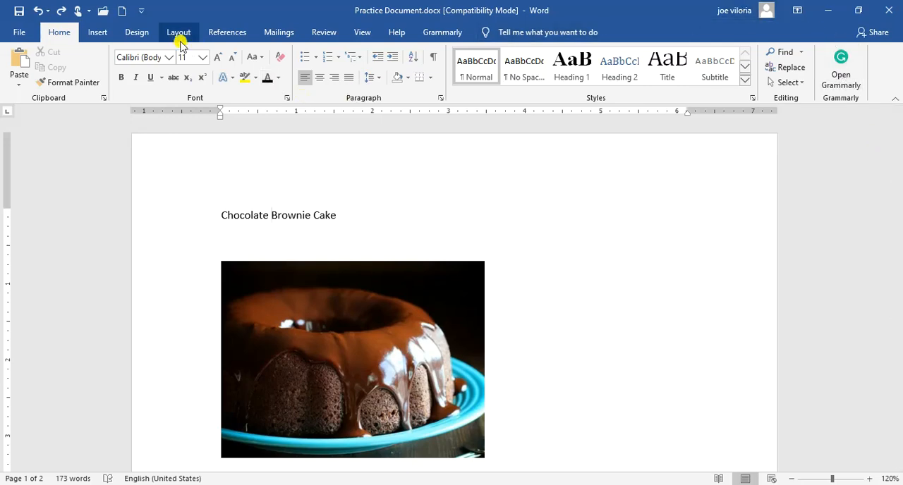
click(169, 58)
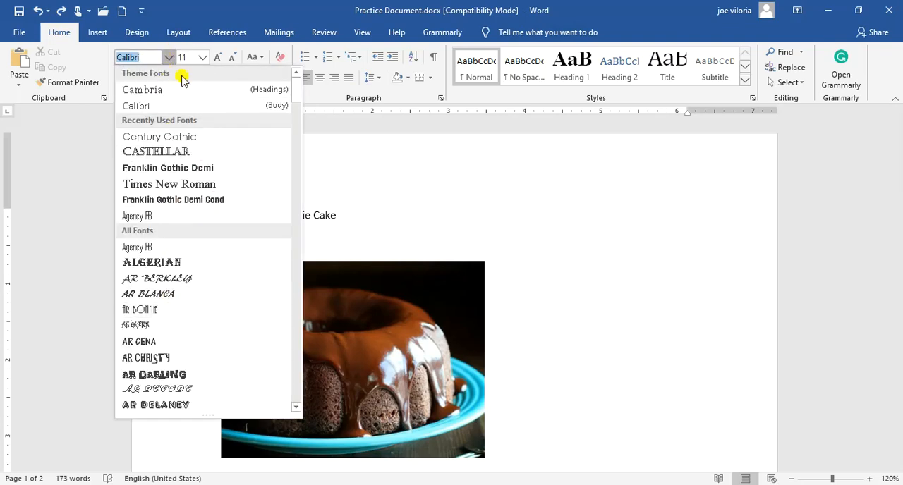
click(170, 58)
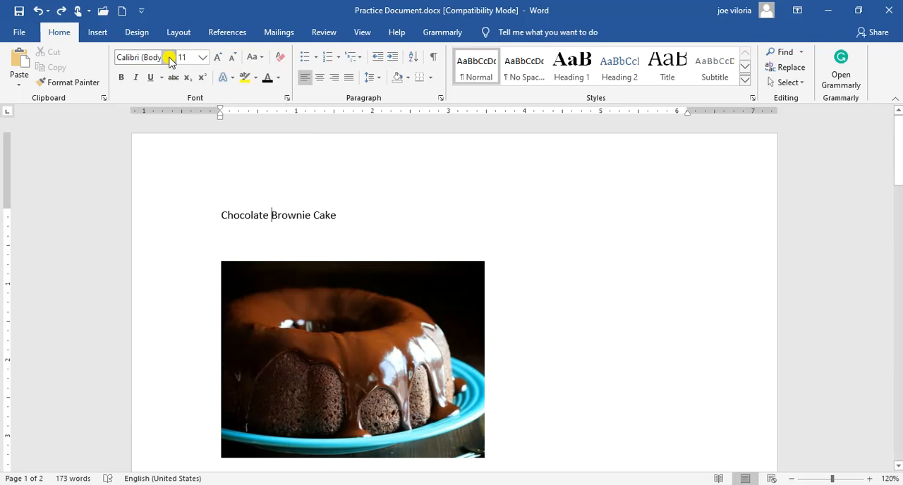
click(201, 58)
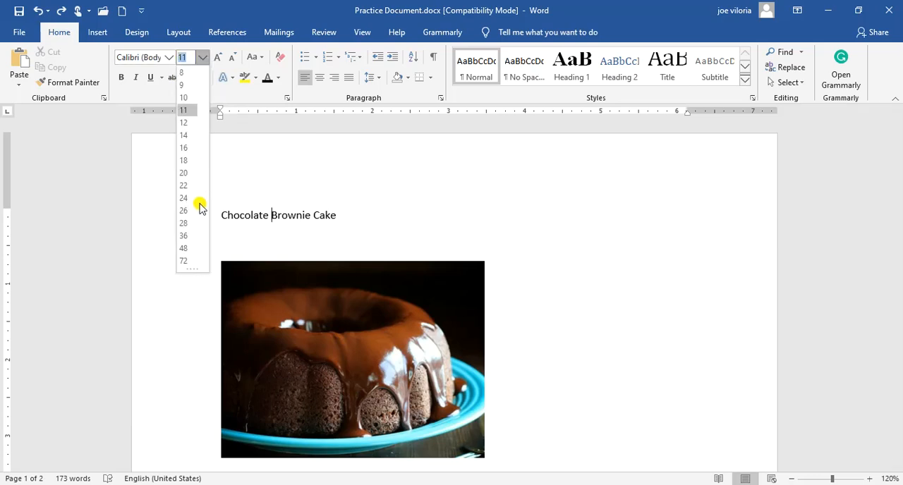
click(279, 81)
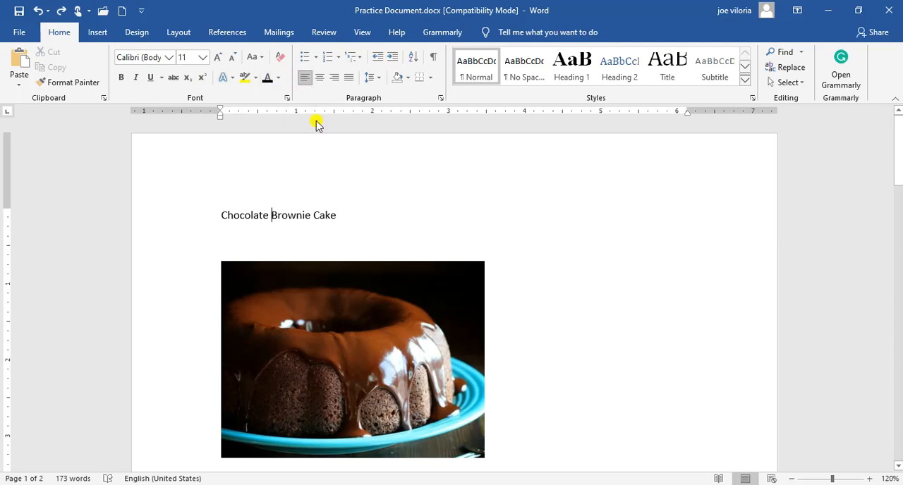
Try centre and right alignment on the "Chocolate Brownie Cake" title and return it to left alignment
click(320, 81)
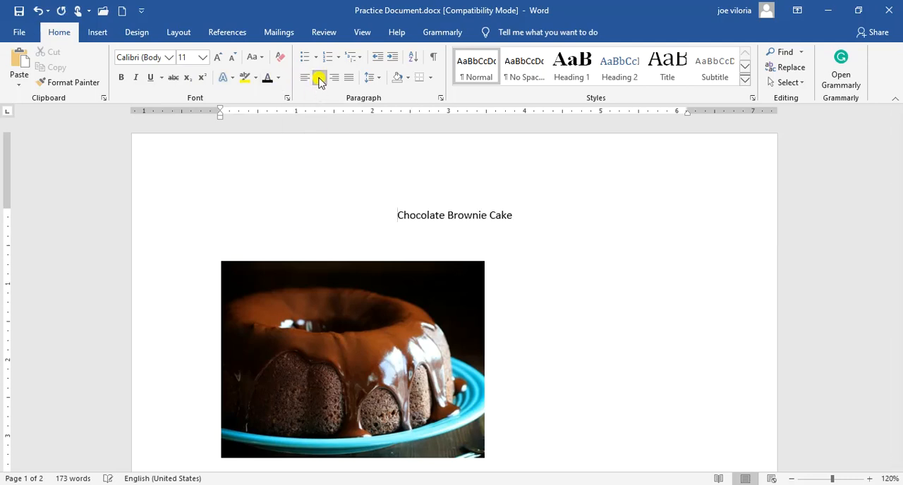
click(334, 80)
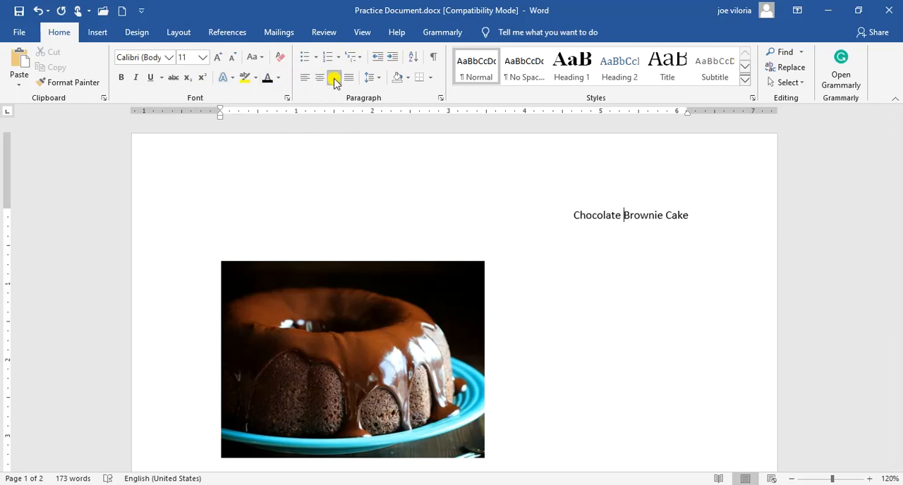
click(306, 79)
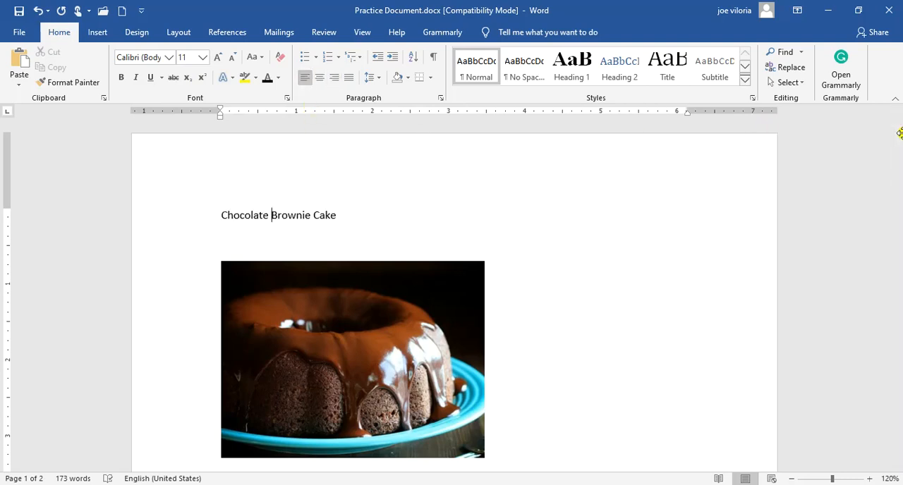
Preview the bullet and numbering styles available for the last four ingredient lines, from vanilla extract to cocoa powder, without applying one
drag(897, 134, 899, 215)
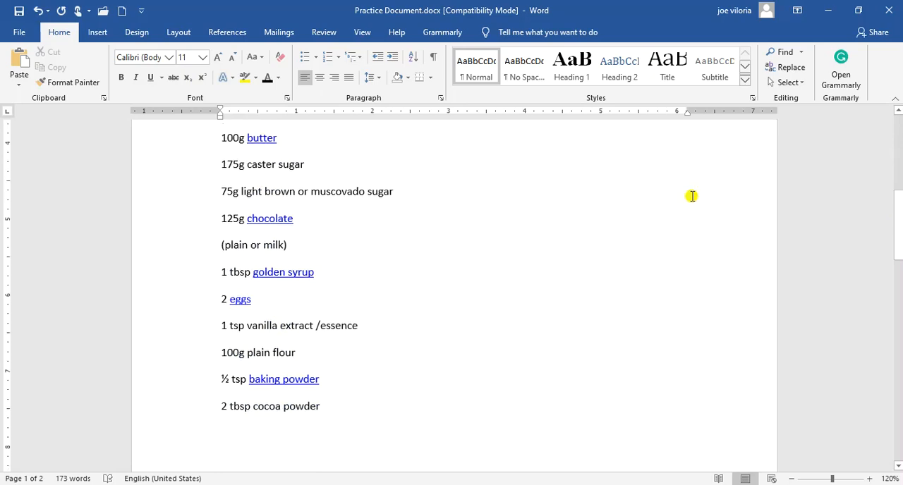
drag(324, 408, 221, 326)
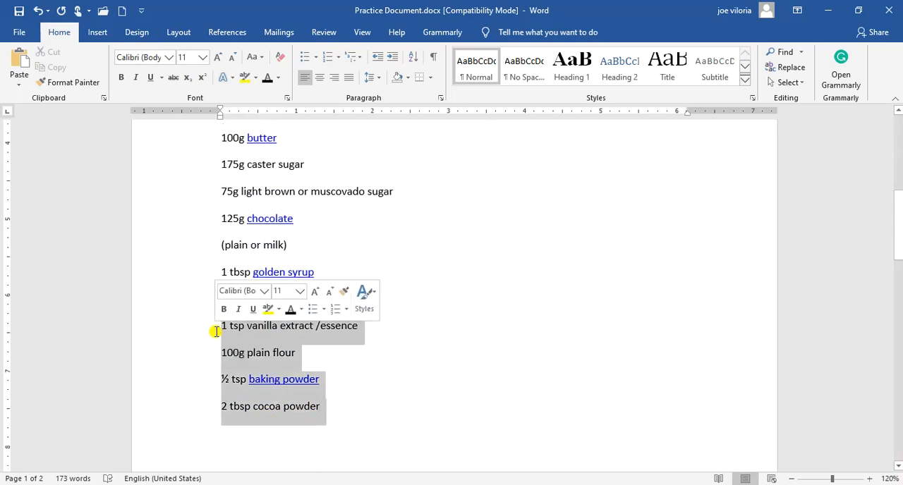
click(317, 59)
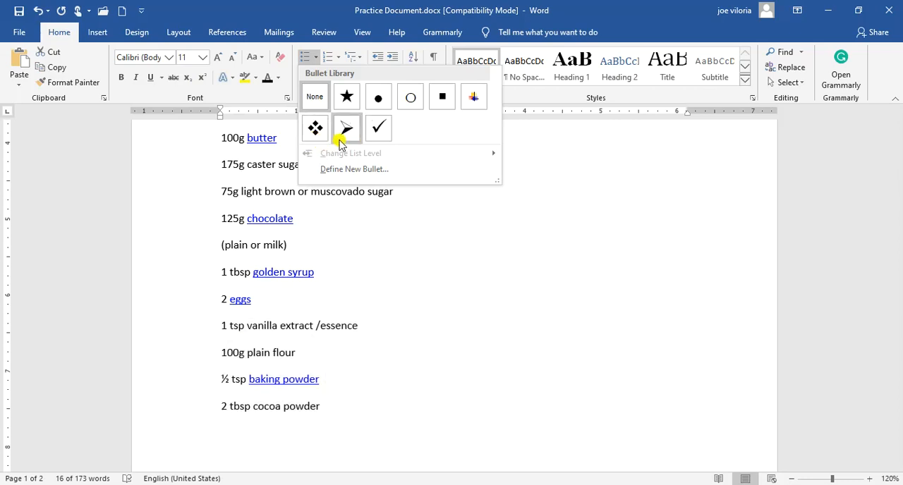
click(333, 56)
click(335, 58)
click(339, 58)
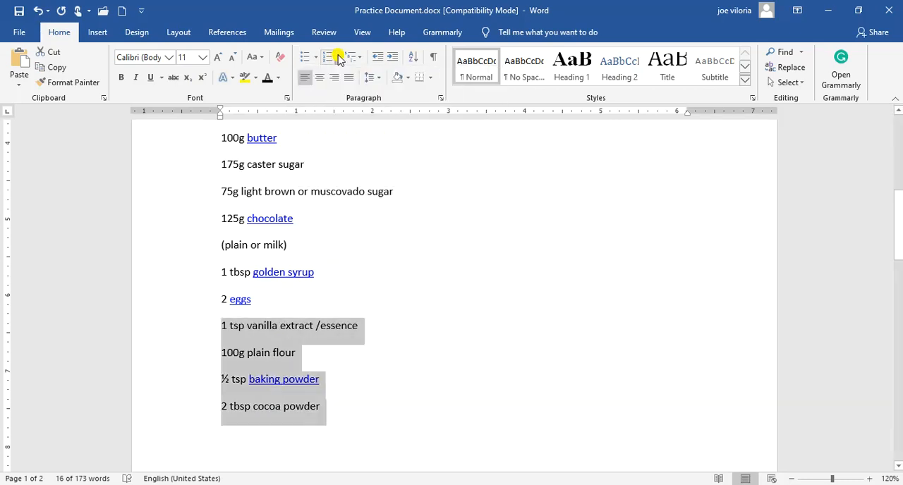
click(338, 58)
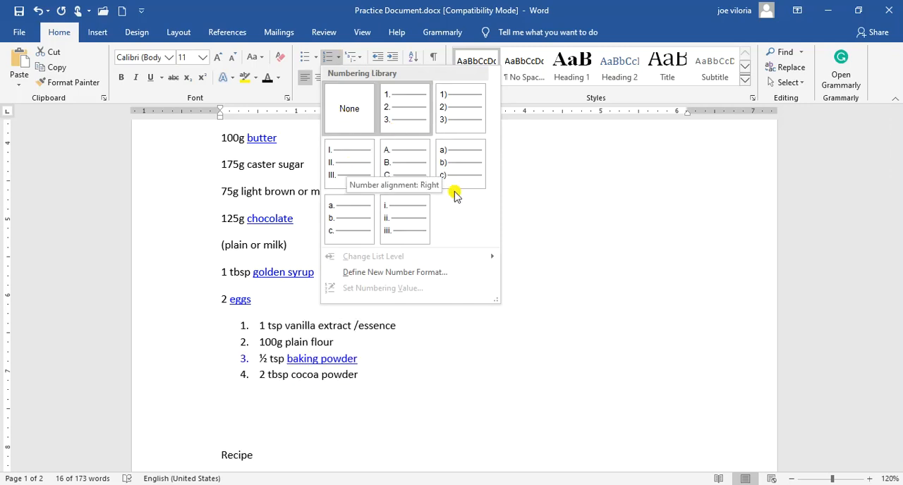
click(563, 322)
click(336, 316)
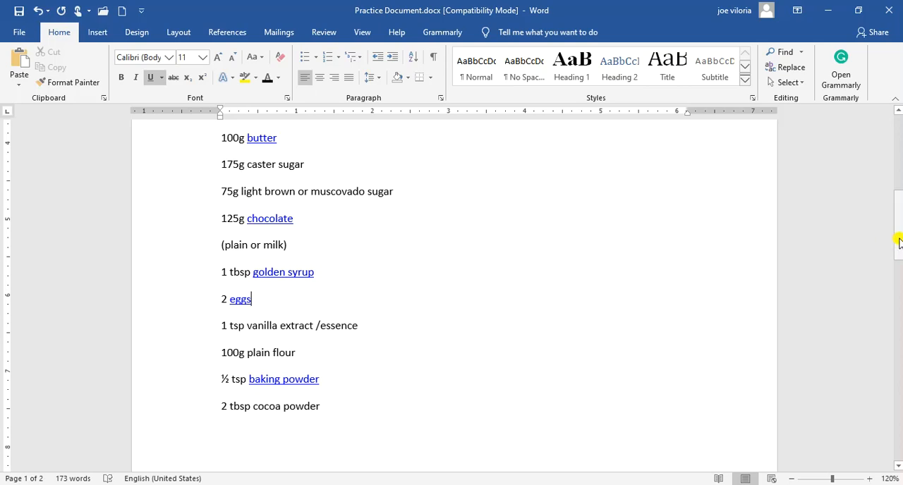
click(98, 28)
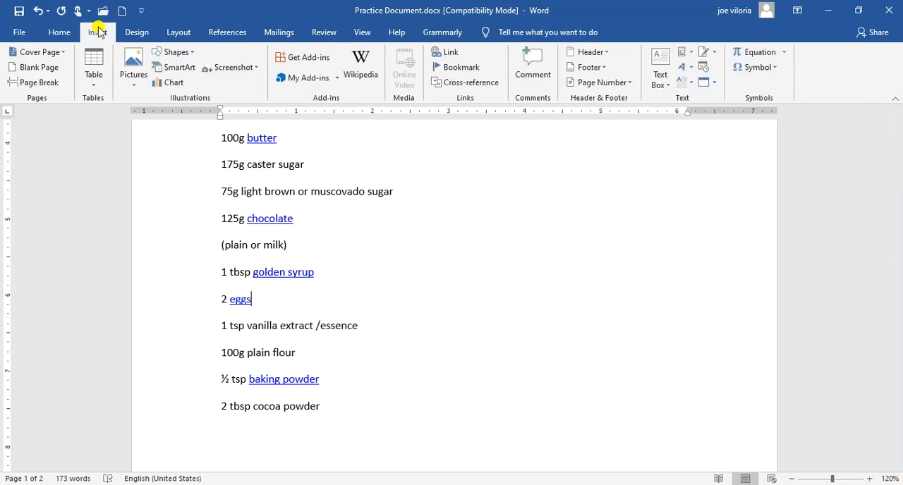
click(134, 77)
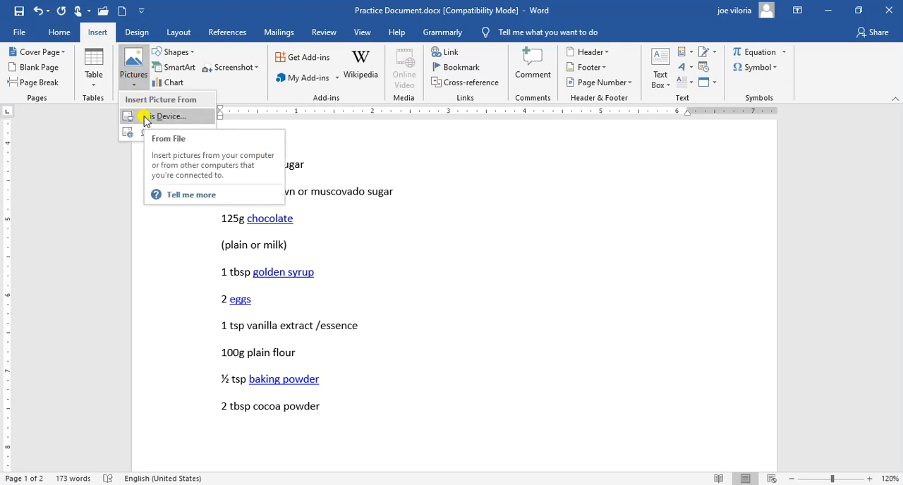
click(92, 36)
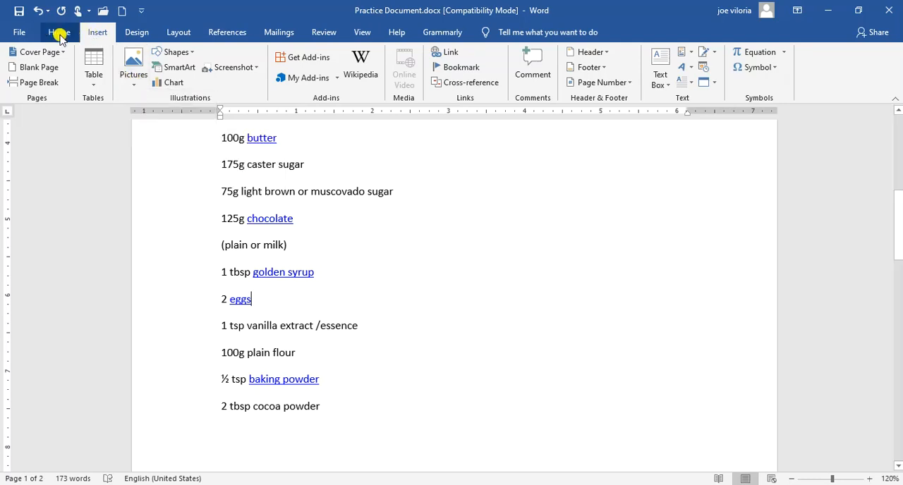
click(60, 34)
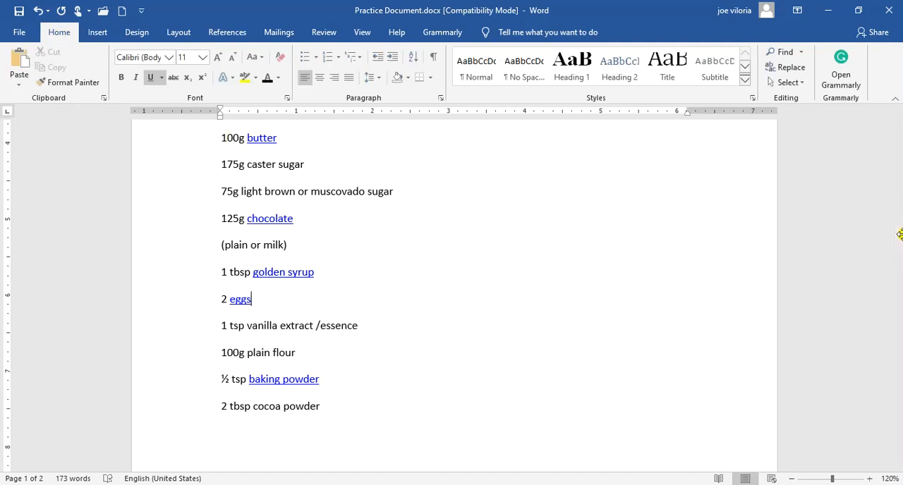
Centre the "Chocolate Brownie Cake" title and increase its font size to 14
drag(897, 236, 892, 152)
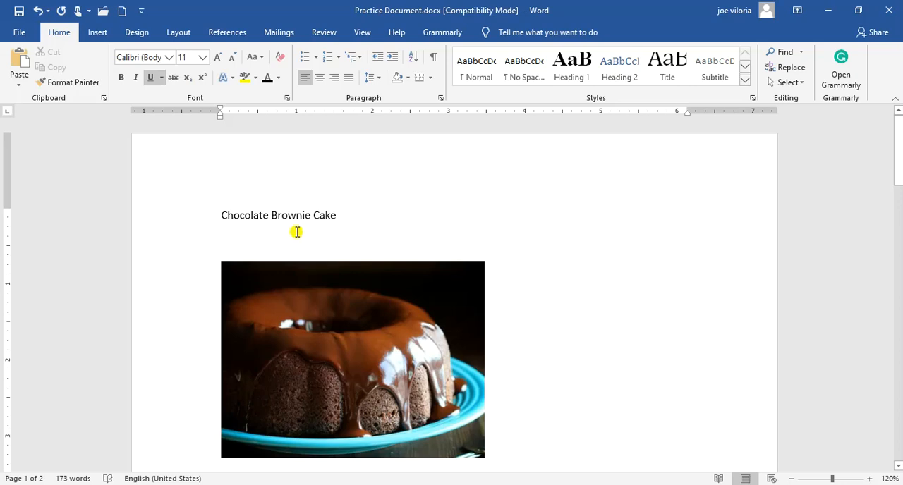
drag(344, 215, 244, 216)
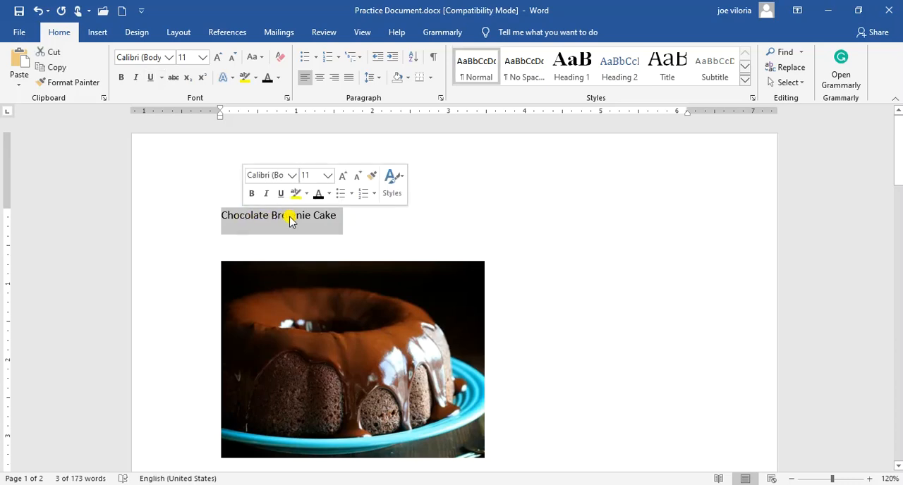
click(321, 78)
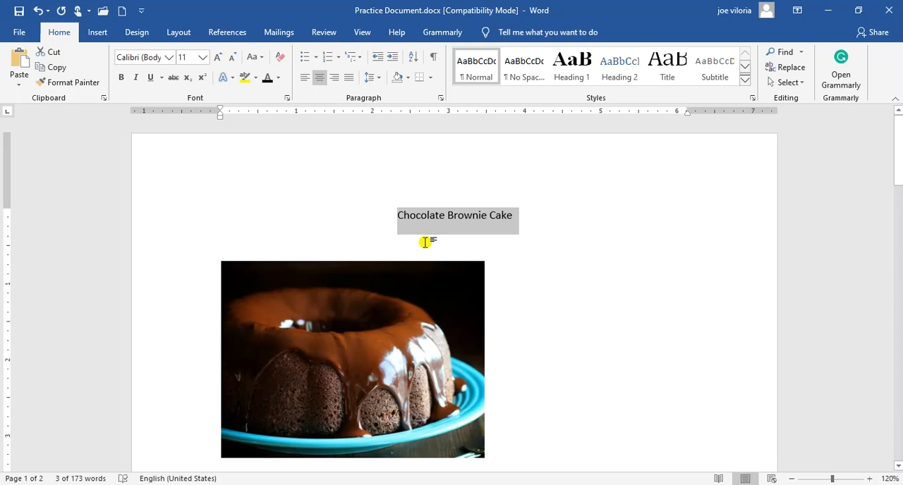
click(218, 61)
click(218, 61)
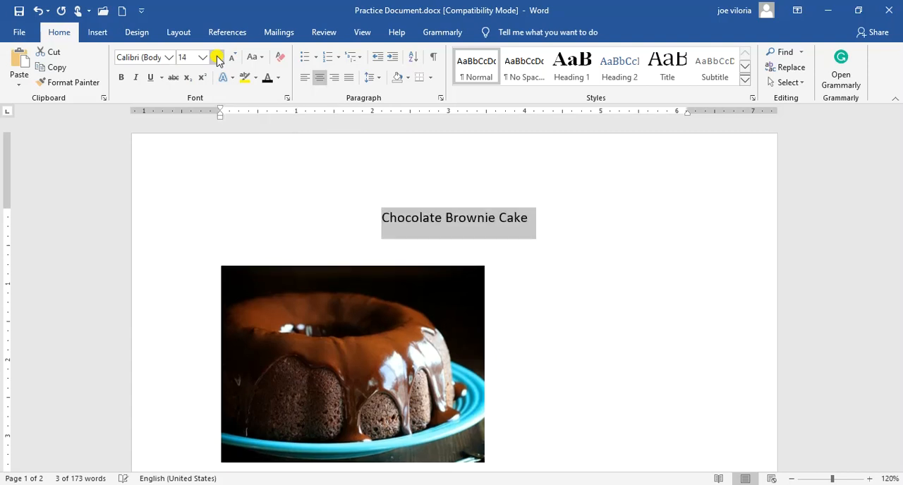
Format the title in bold Century Gothic with the font colour Aqua, Accent 5, Darker 25%
click(169, 61)
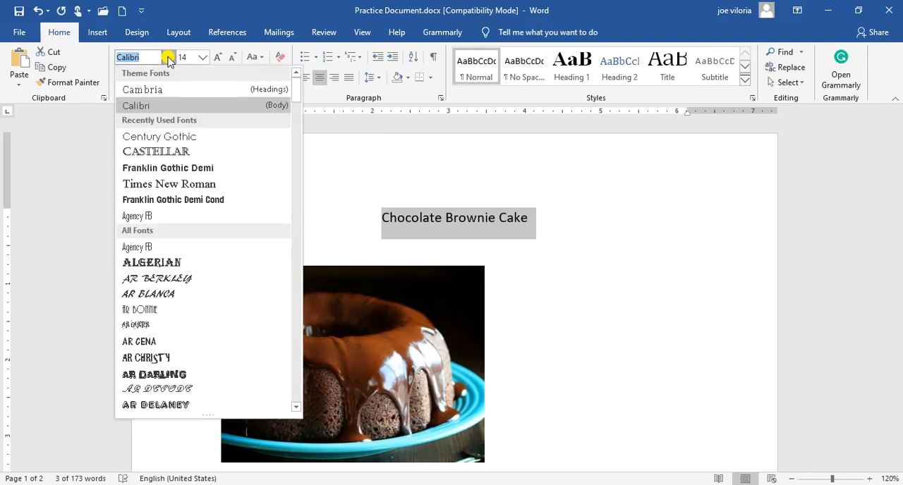
click(168, 137)
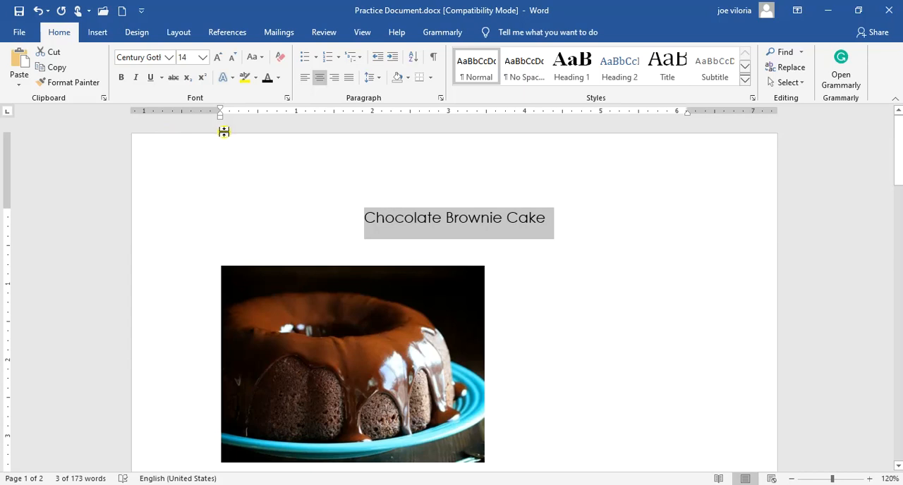
click(120, 79)
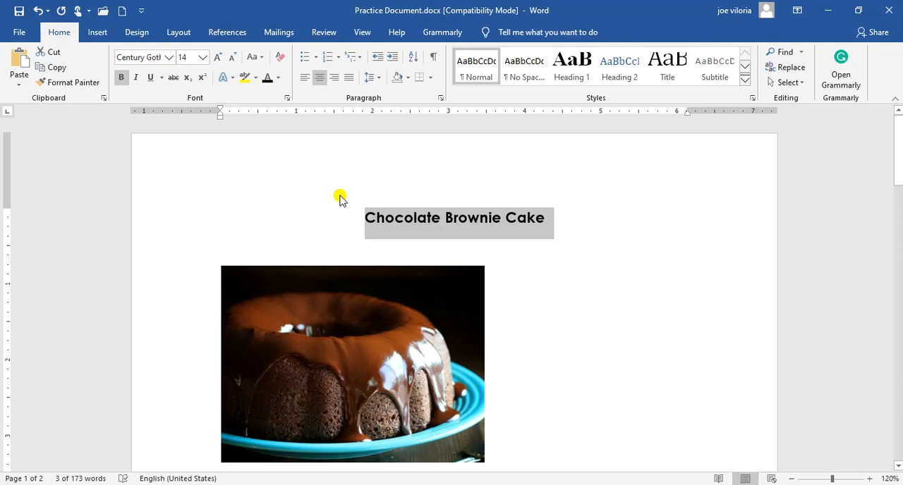
click(279, 79)
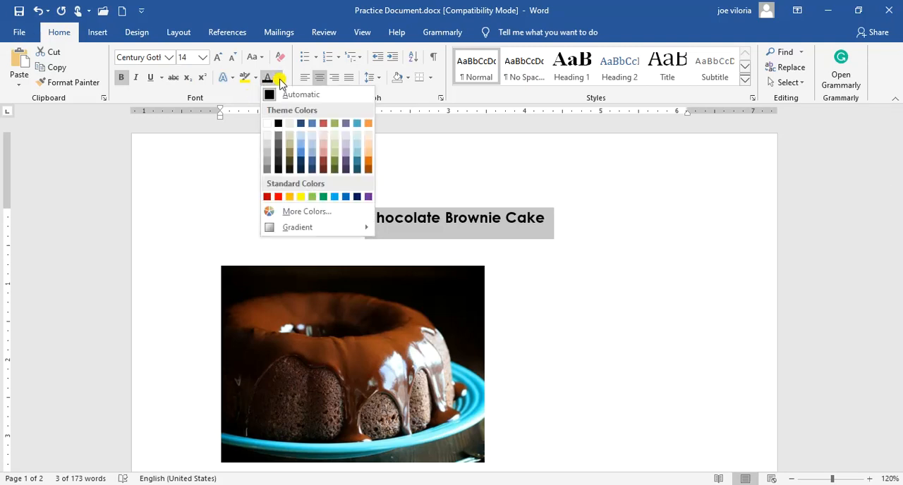
click(357, 165)
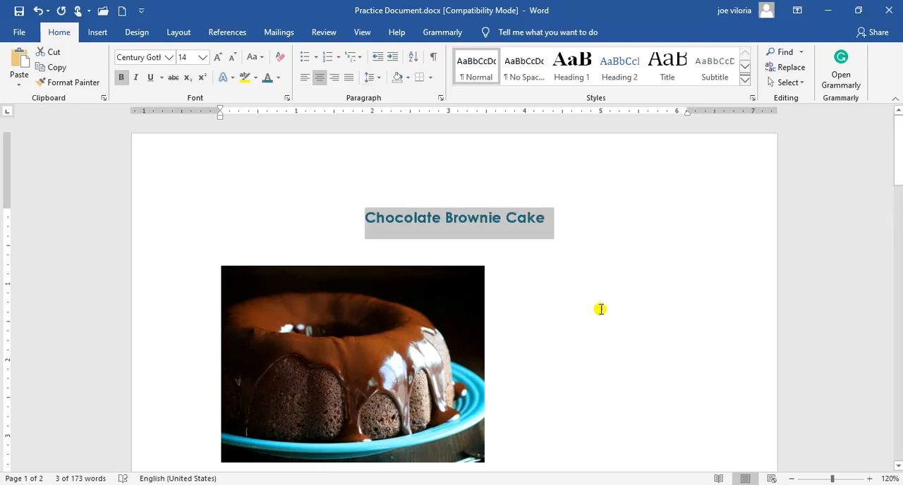
Centre the cake picture below the title on the page
drag(899, 138, 899, 156)
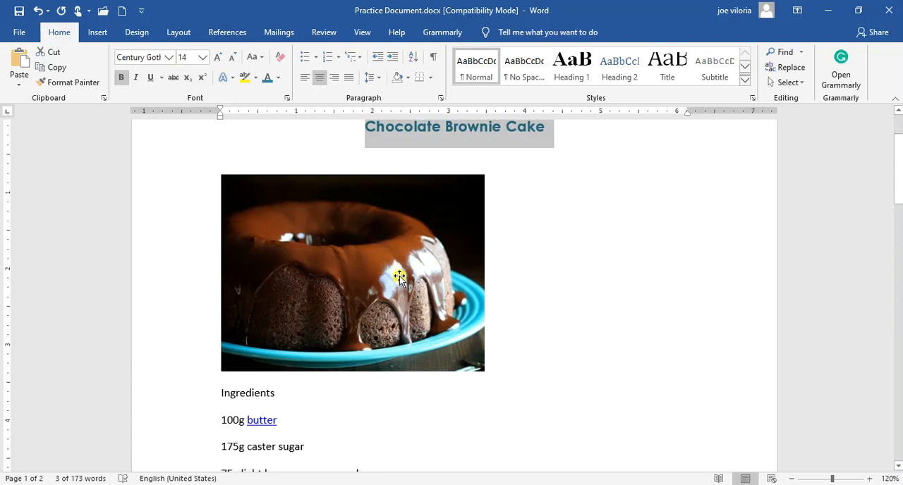
click(536, 297)
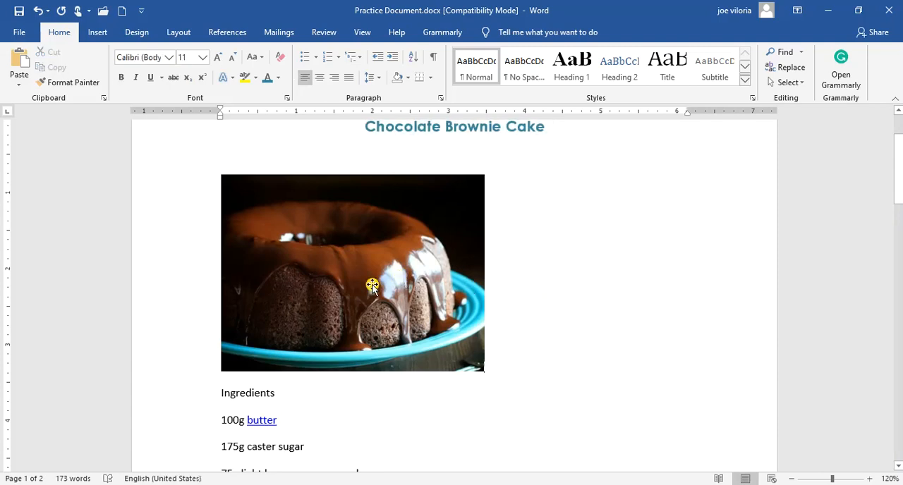
click(329, 299)
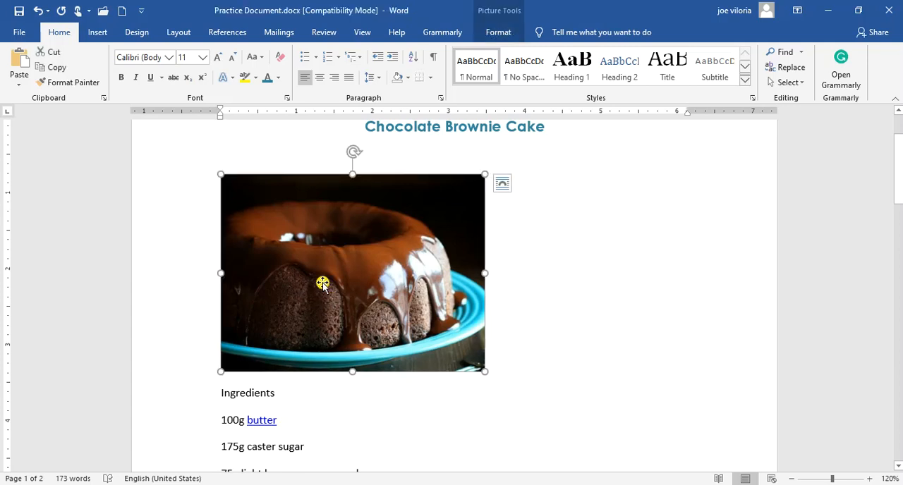
click(319, 78)
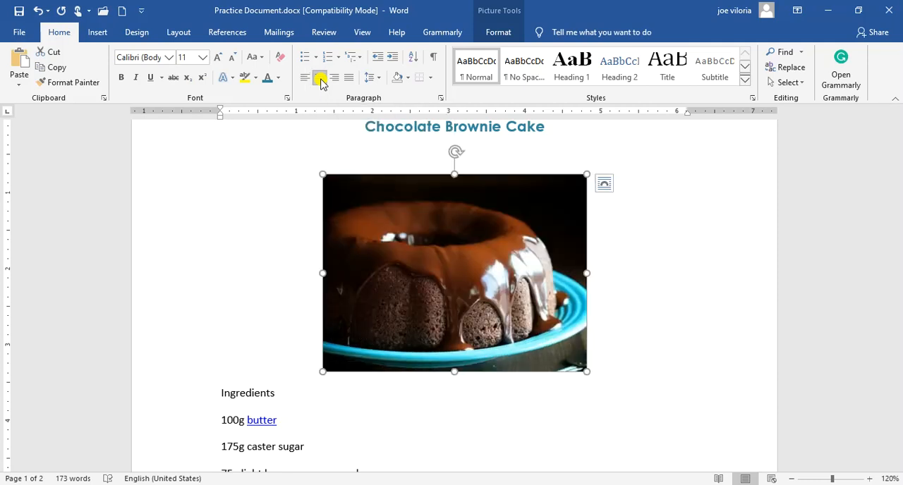
Enlarge the "Chocolate Brownie Cake" title to font size 20
drag(898, 178, 898, 159)
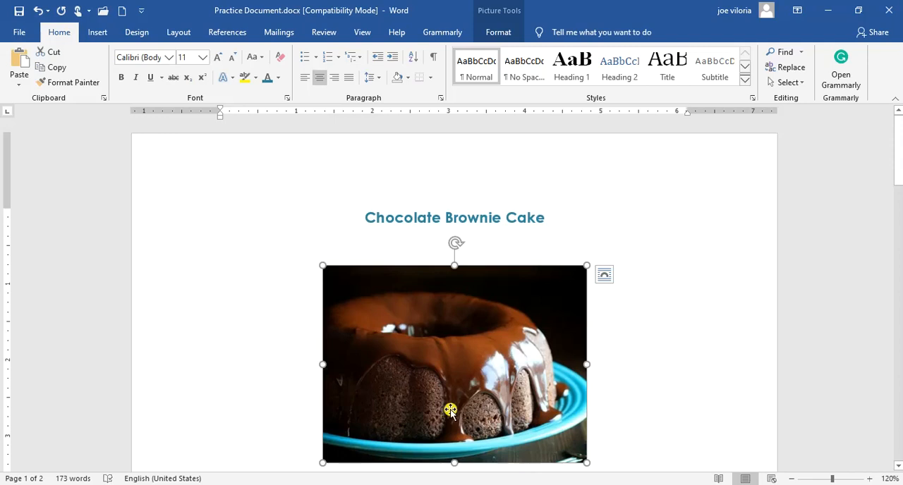
drag(363, 222, 546, 231)
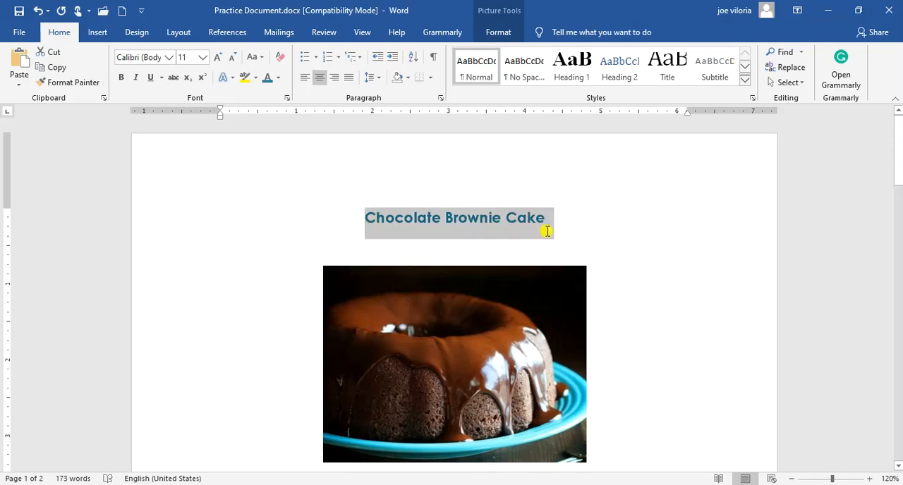
click(217, 57)
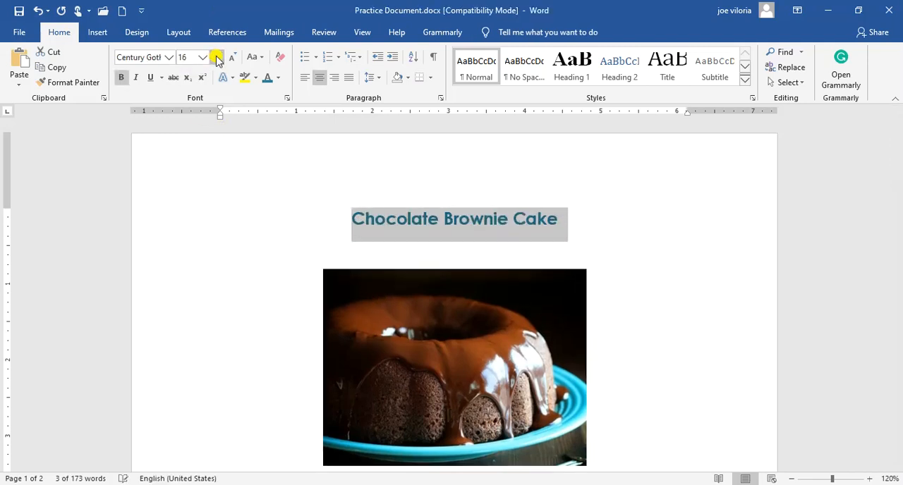
click(218, 58)
click(217, 57)
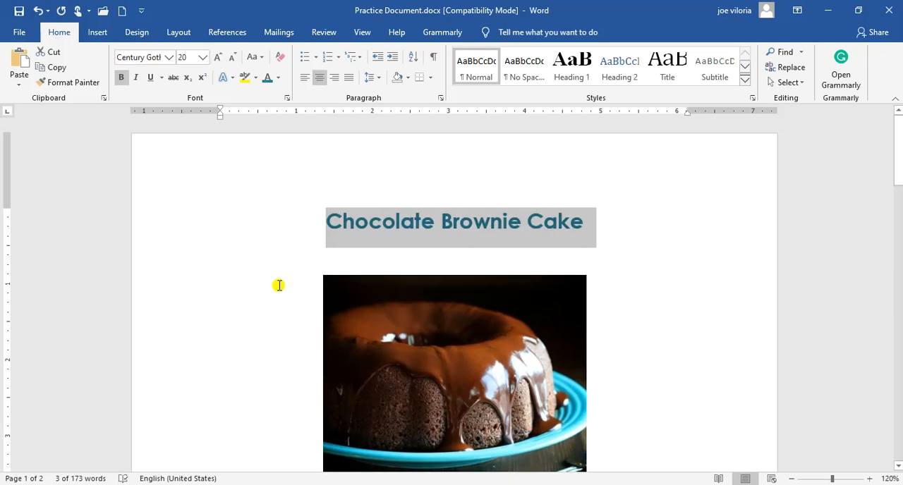
Set the ingredient lines from "100g butter" to "2 tbsp cocoa powder" in Century Gothic, font size 12
click(371, 256)
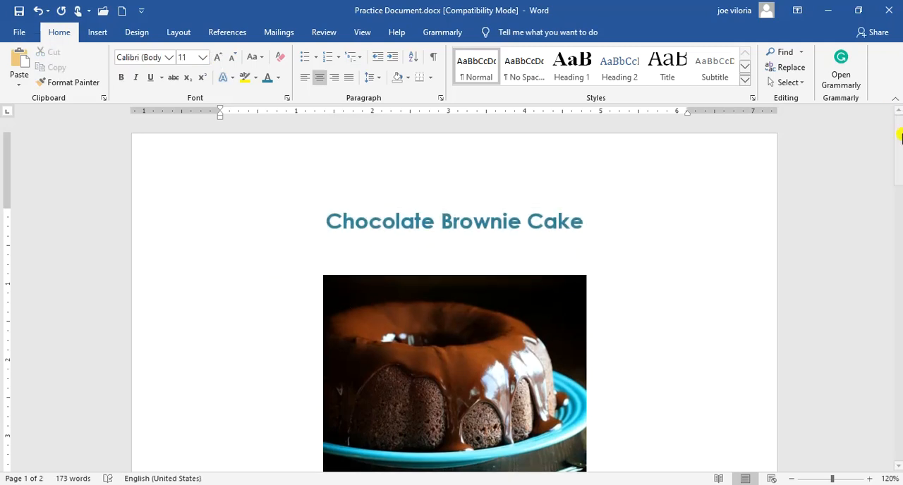
drag(899, 152, 900, 204)
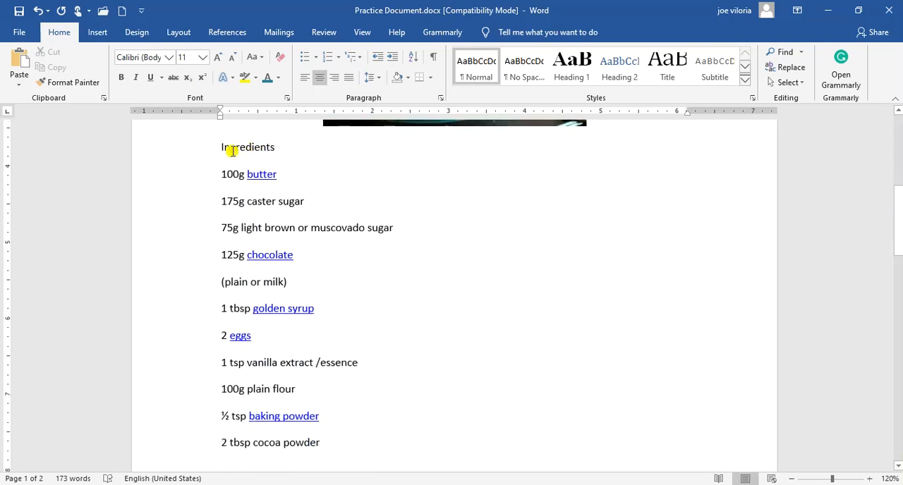
click(223, 175)
drag(224, 182, 220, 178)
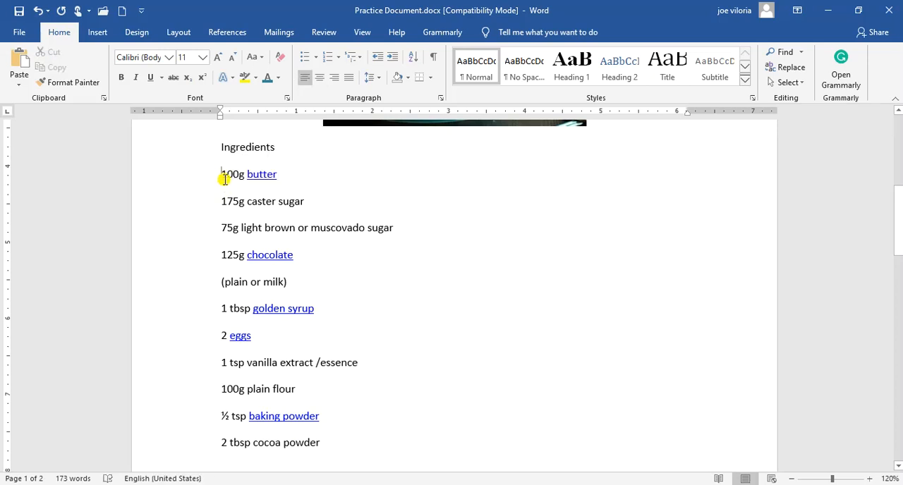
drag(225, 180, 302, 388)
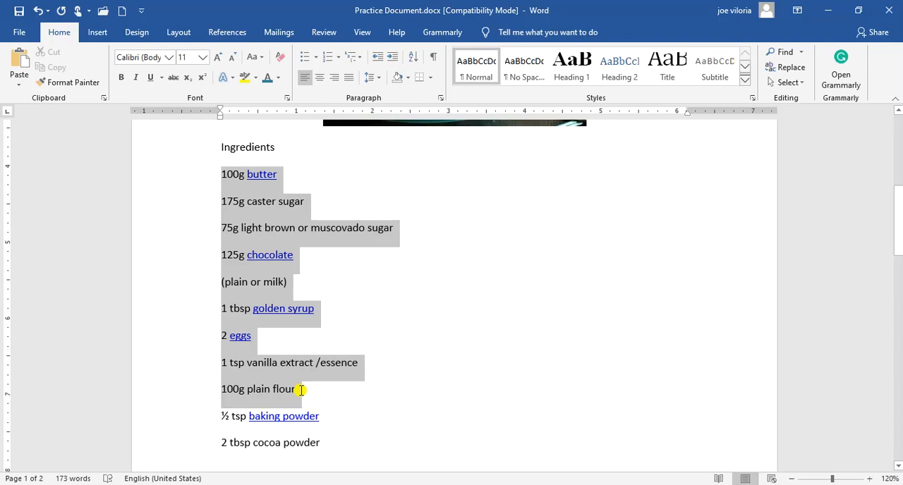
drag(301, 390, 326, 441)
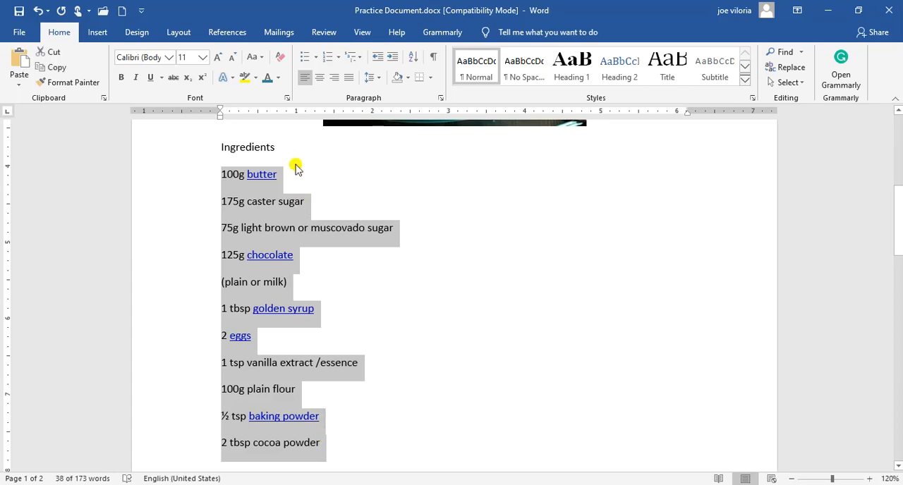
click(170, 59)
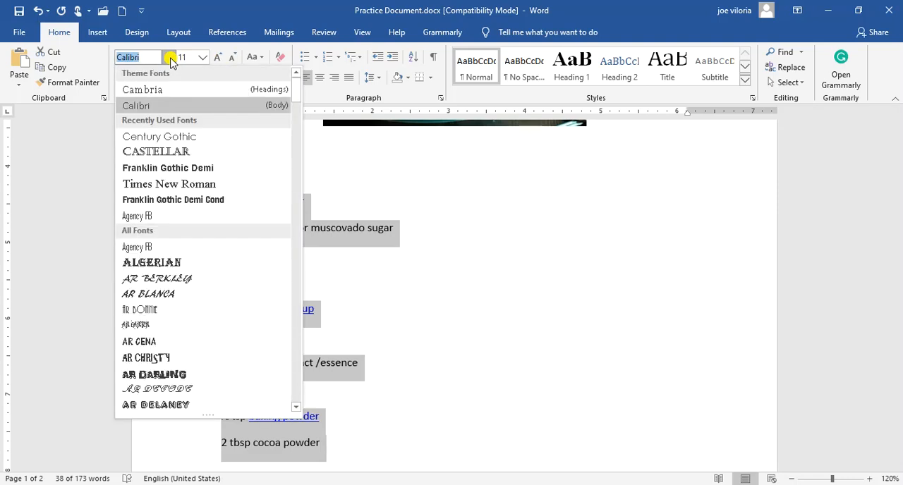
click(155, 136)
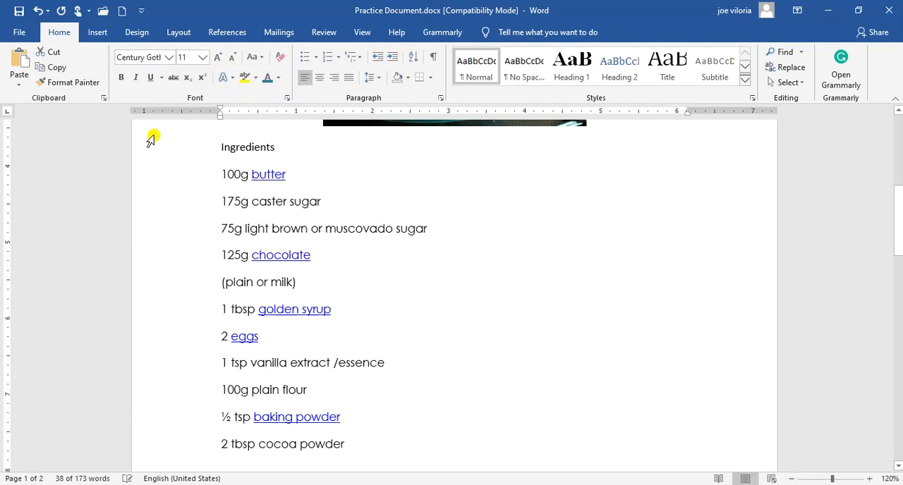
click(203, 58)
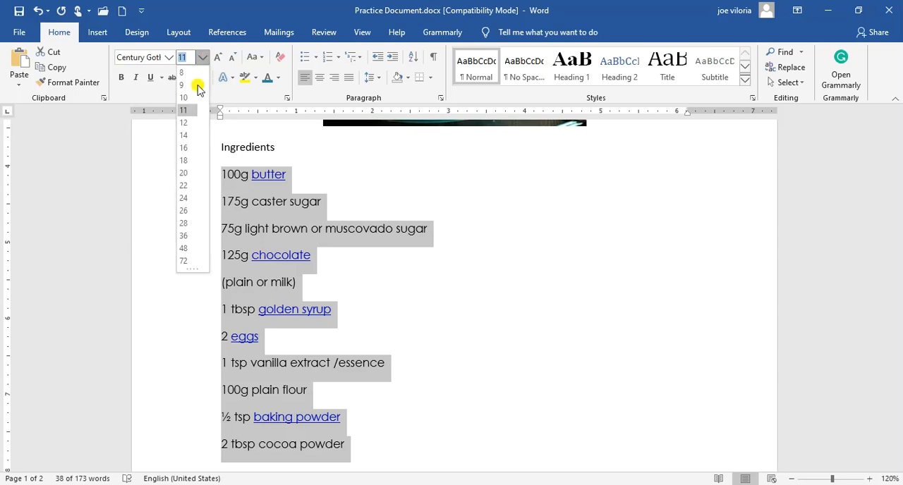
click(187, 127)
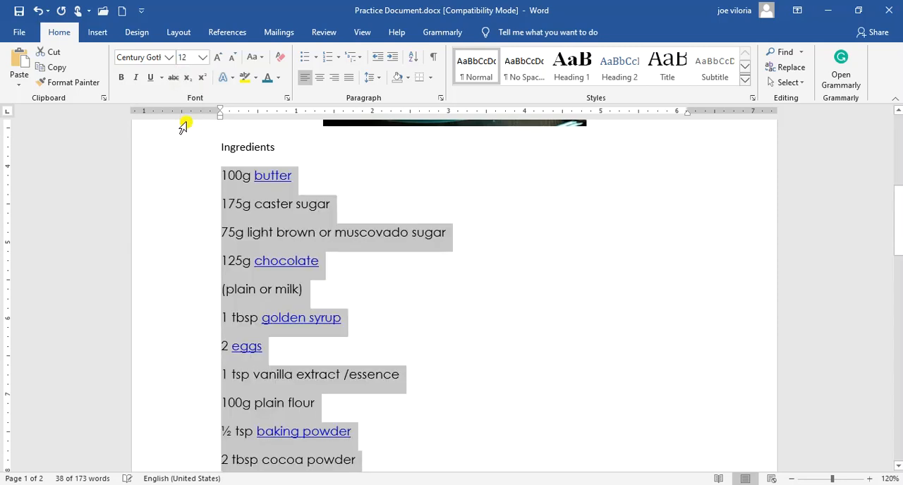
Make the ingredient lines' font colour black and remove all underlining from them
click(278, 79)
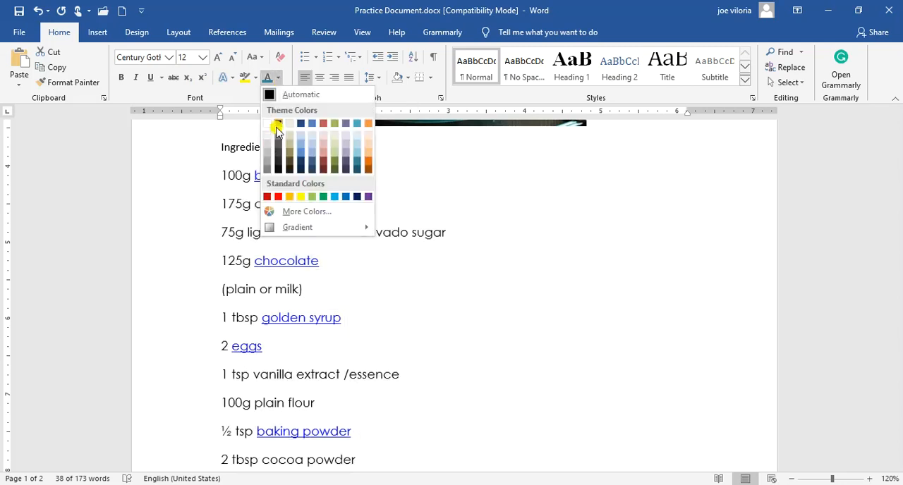
click(278, 124)
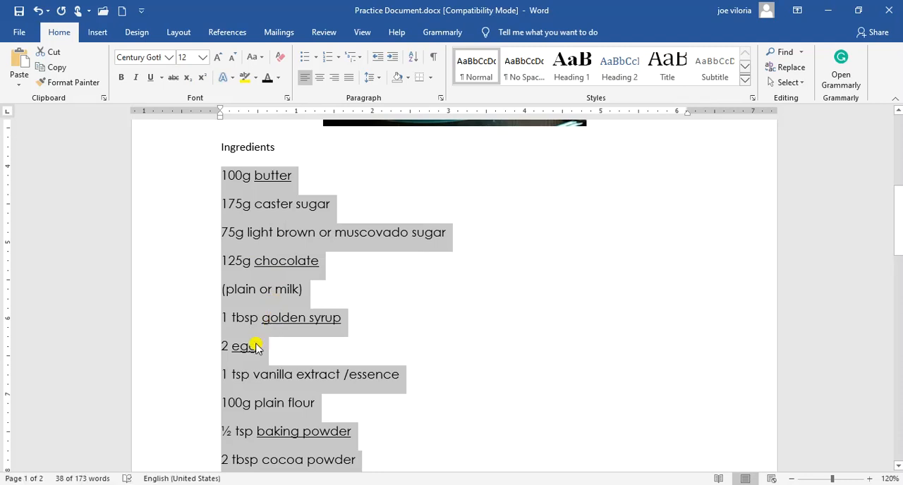
click(152, 79)
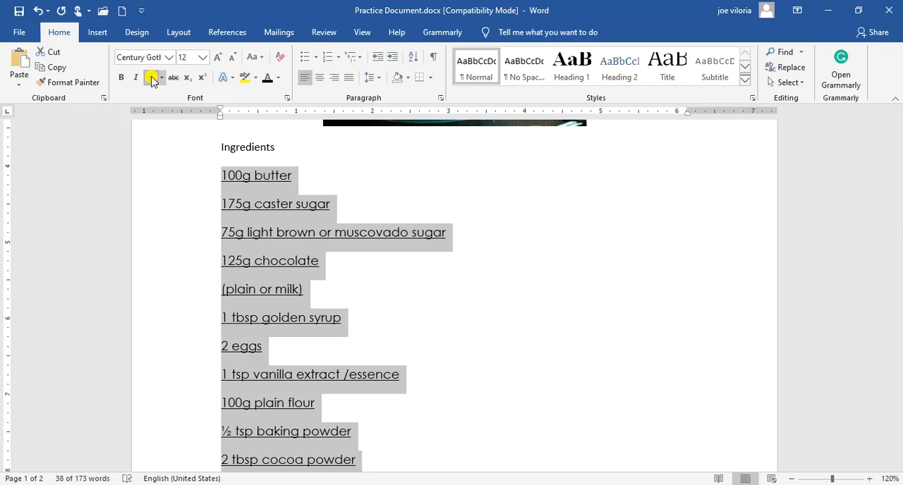
click(152, 79)
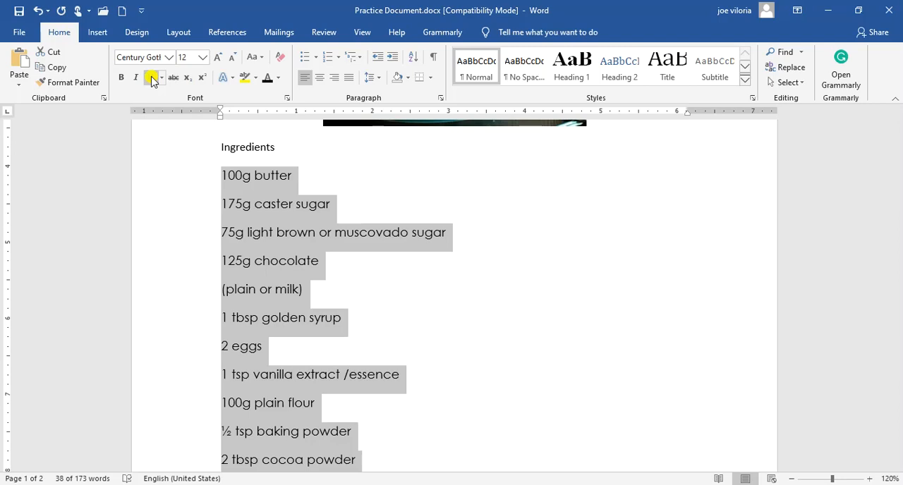
Turn the ingredient lines into a bulleted list with filled square bullets
click(317, 57)
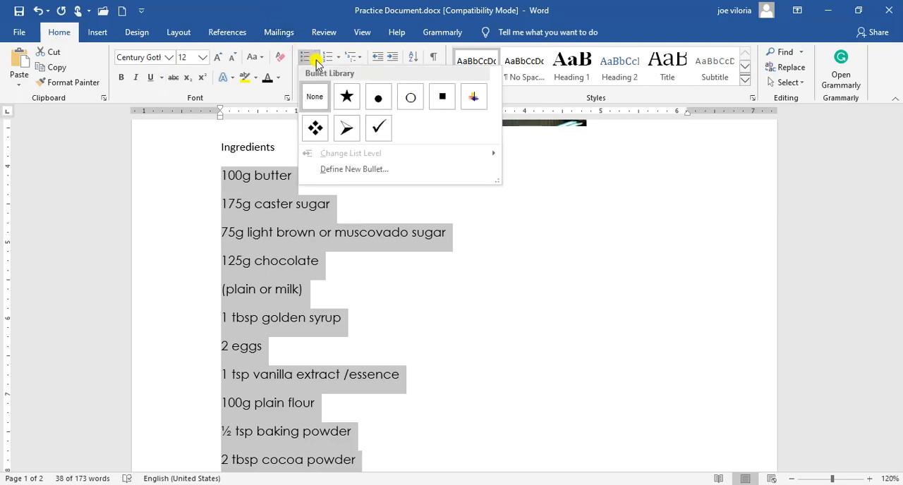
click(442, 101)
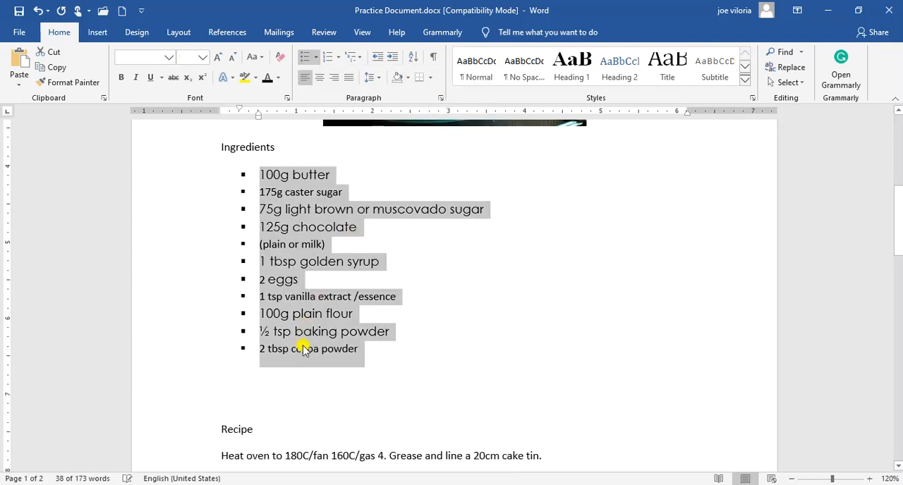
click(302, 348)
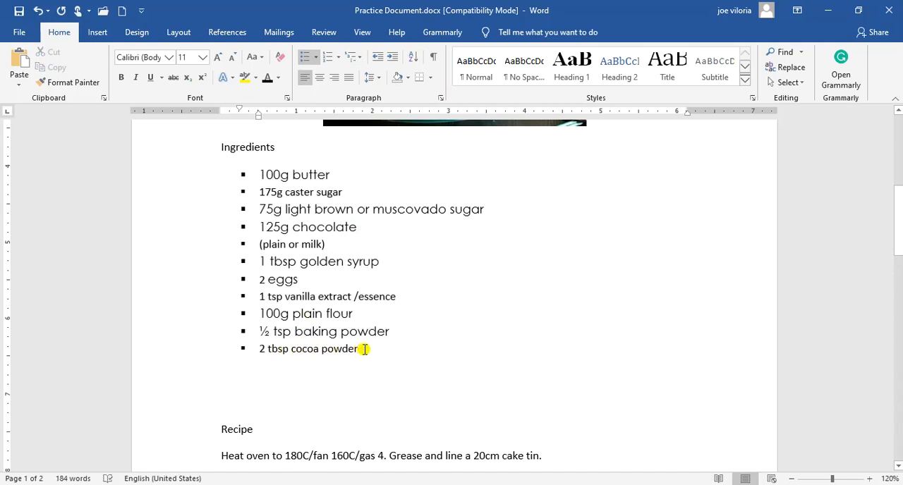
Apply Century Gothic at font size 12 uniformly to the whole bulleted ingredient list
drag(364, 349, 259, 348)
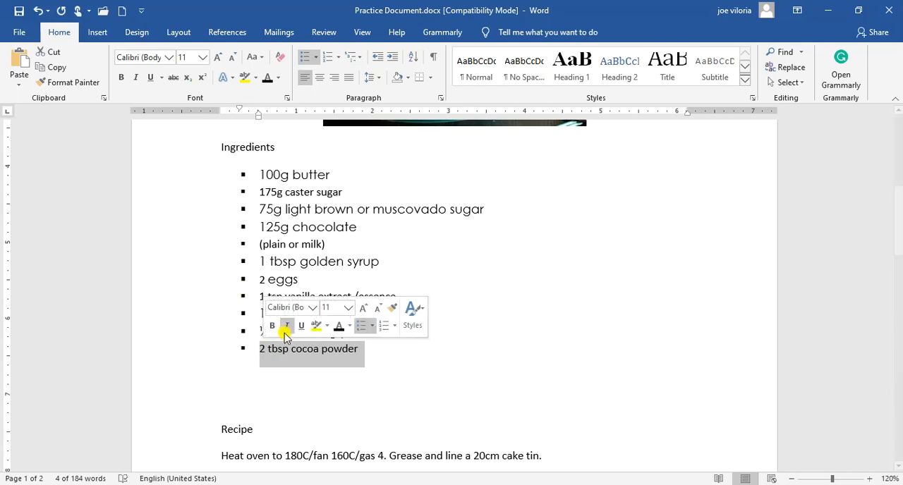
click(268, 351)
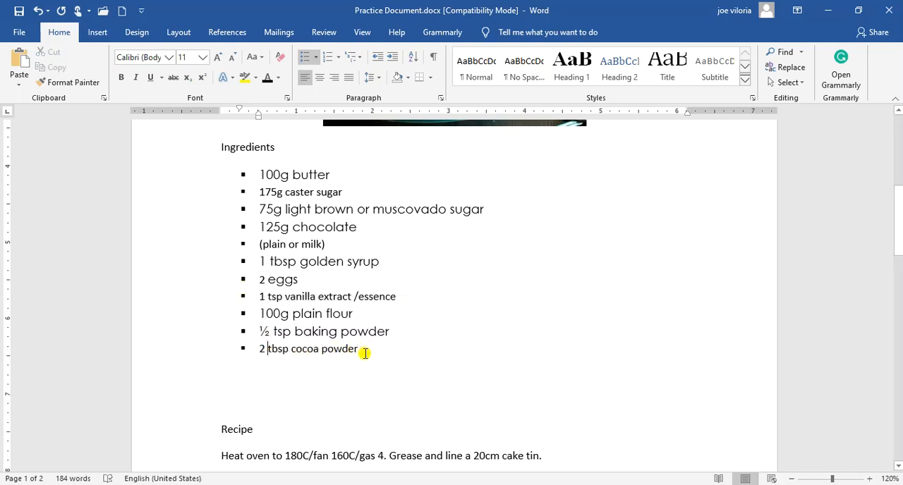
drag(364, 348, 258, 176)
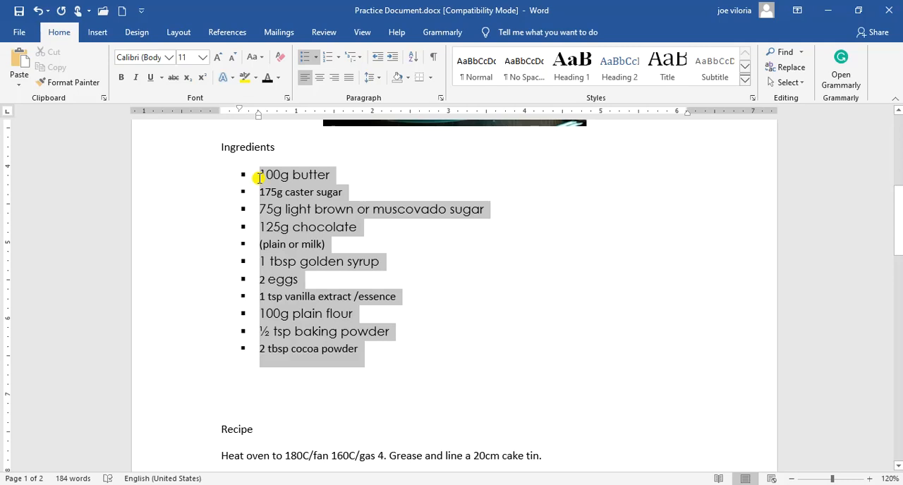
click(168, 57)
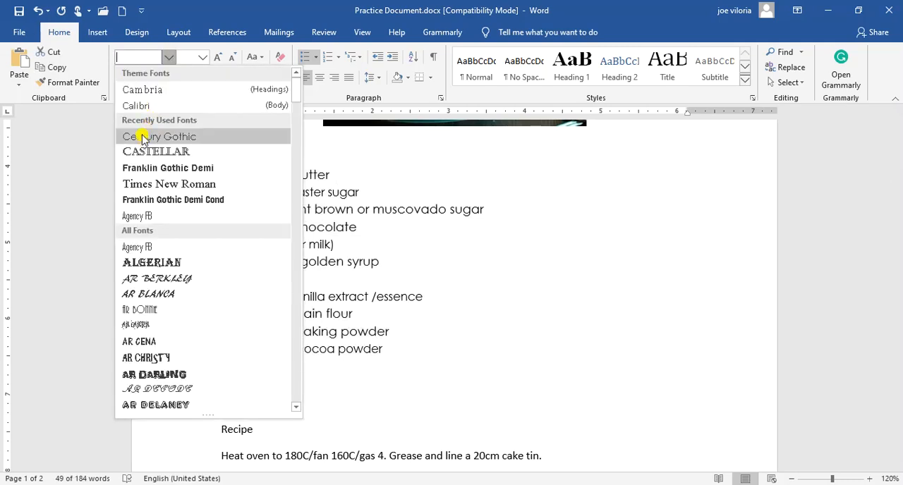
click(143, 137)
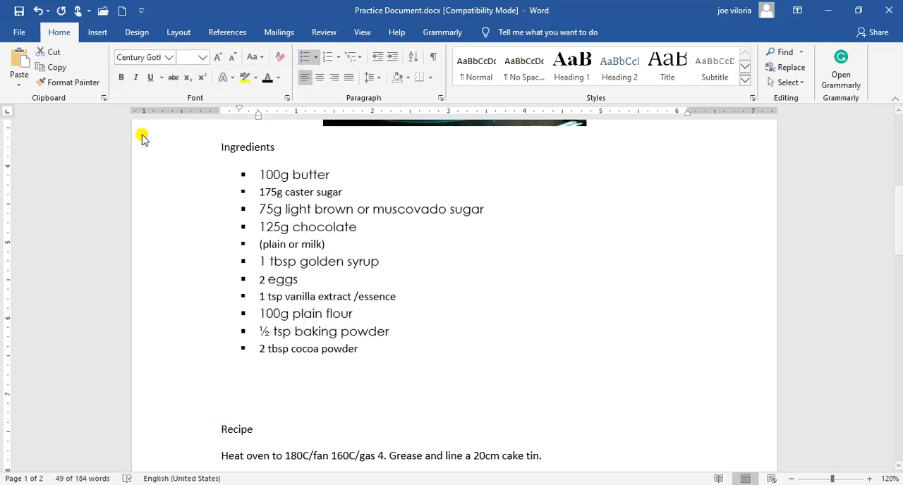
click(204, 60)
click(187, 116)
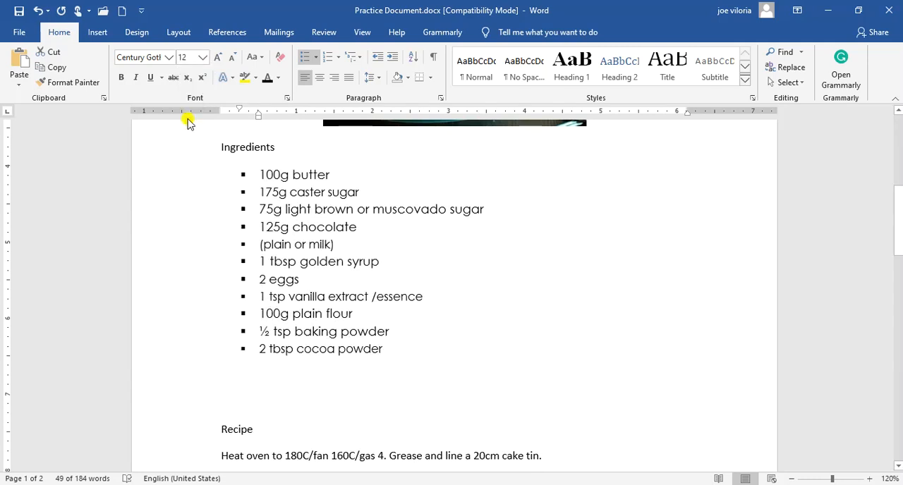
click(288, 264)
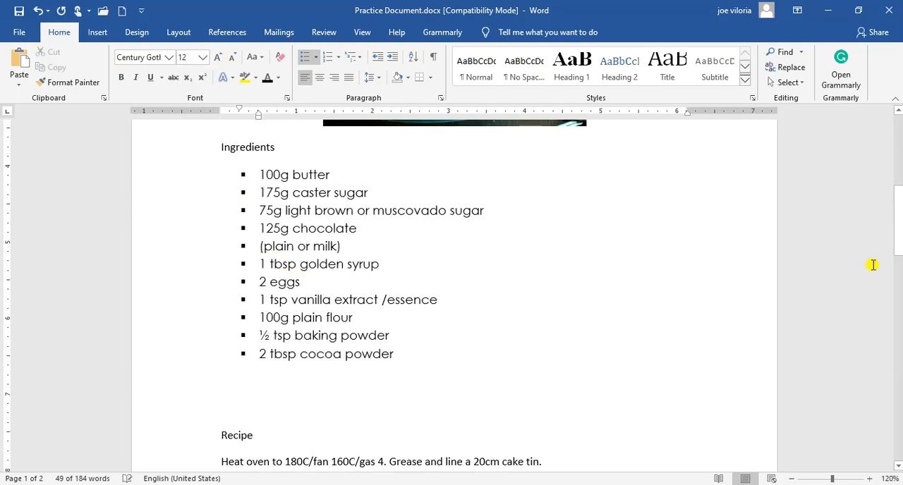
Centre the "Ingredients" heading, increase its font size to 14, and make it bold and italic
mouse_move(901, 235)
mouse_down()
mouse_move(901, 222)
mouse_move(901, 279)
mouse_move(898, 219)
mouse_up()
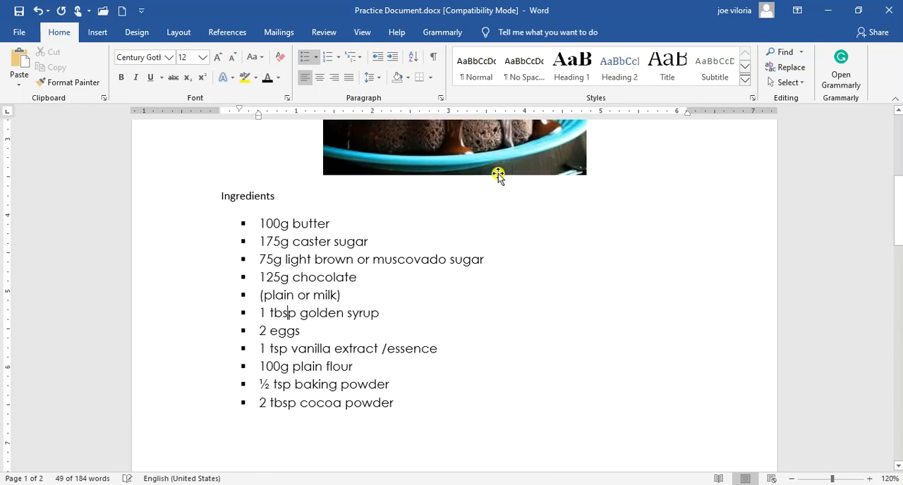
click(251, 197)
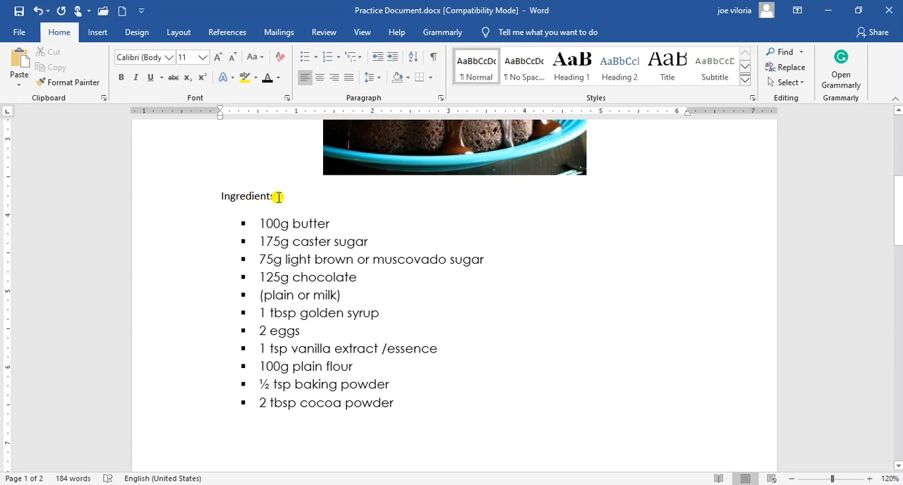
drag(274, 196, 218, 195)
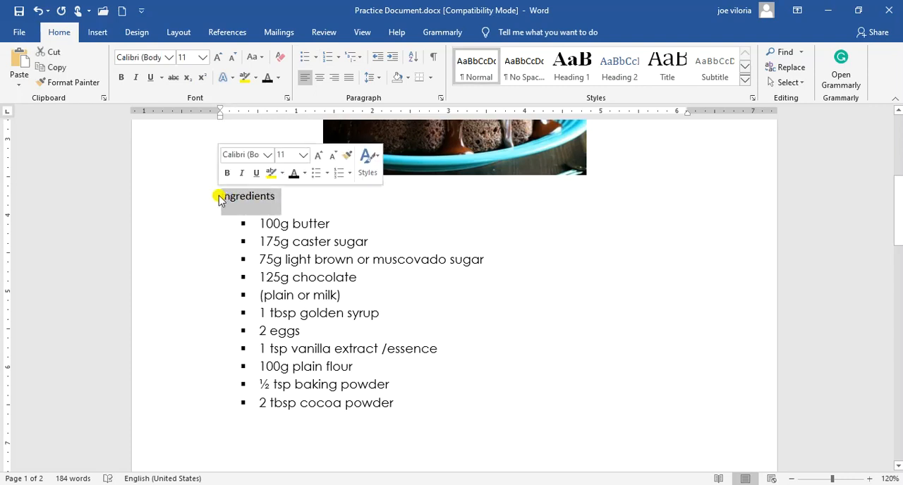
click(320, 77)
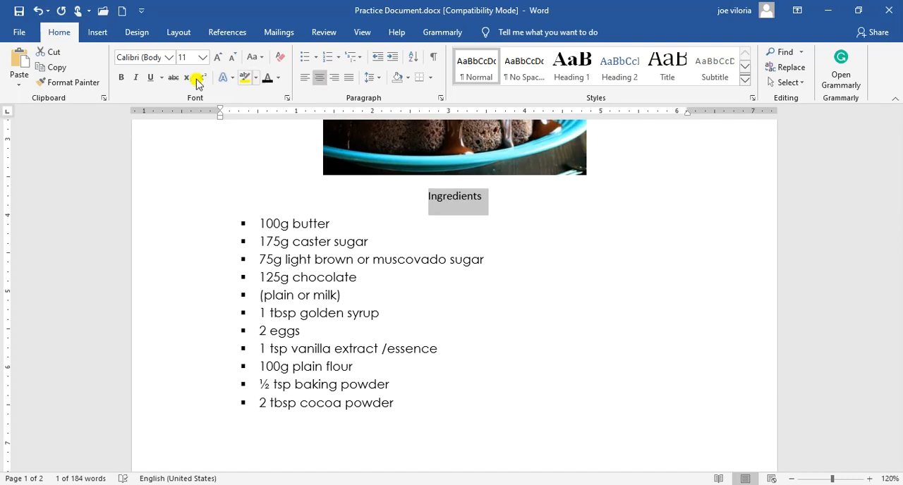
click(217, 59)
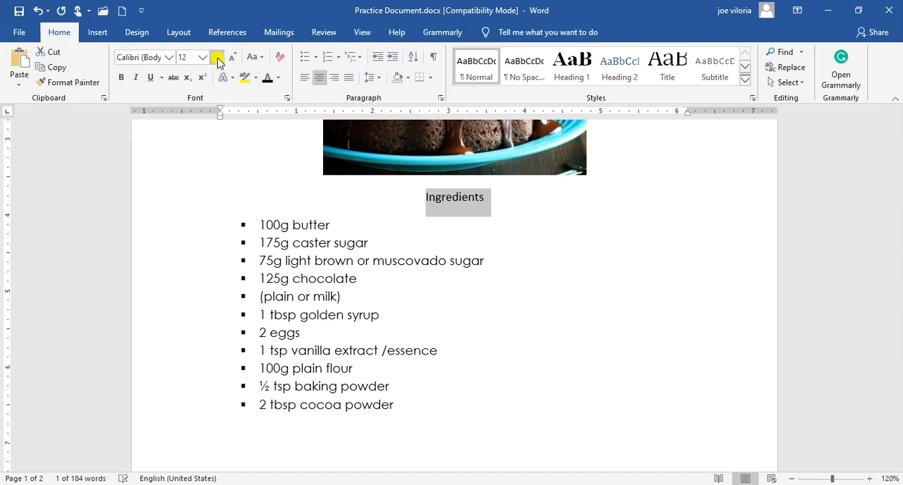
click(218, 59)
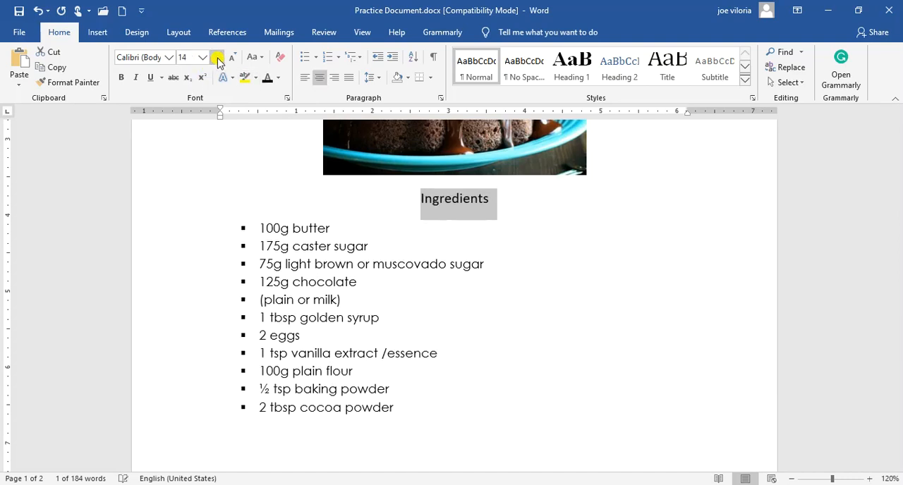
click(121, 79)
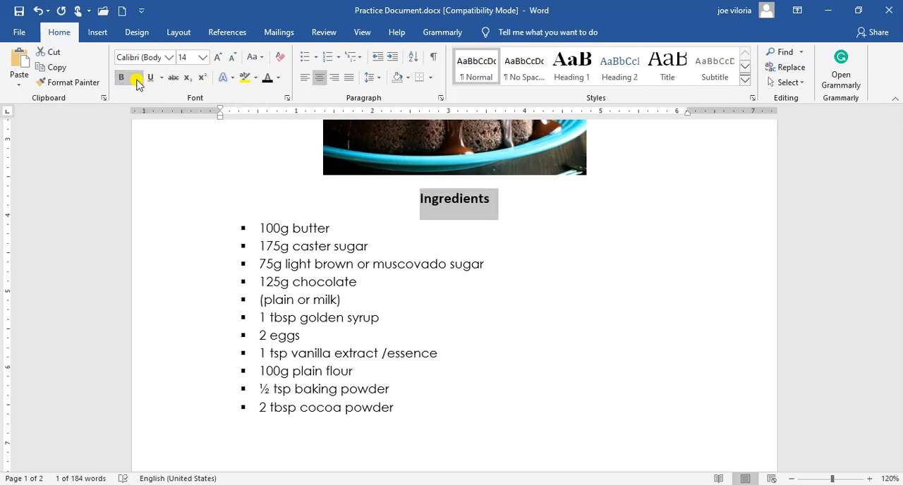
click(137, 81)
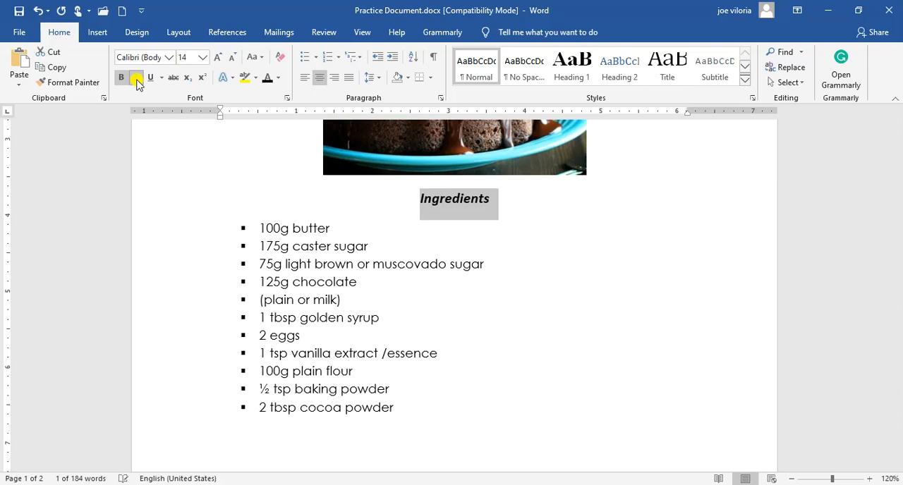
Change the "Ingredients" heading to Century Gothic with a dark orange theme font colour
click(169, 62)
click(138, 142)
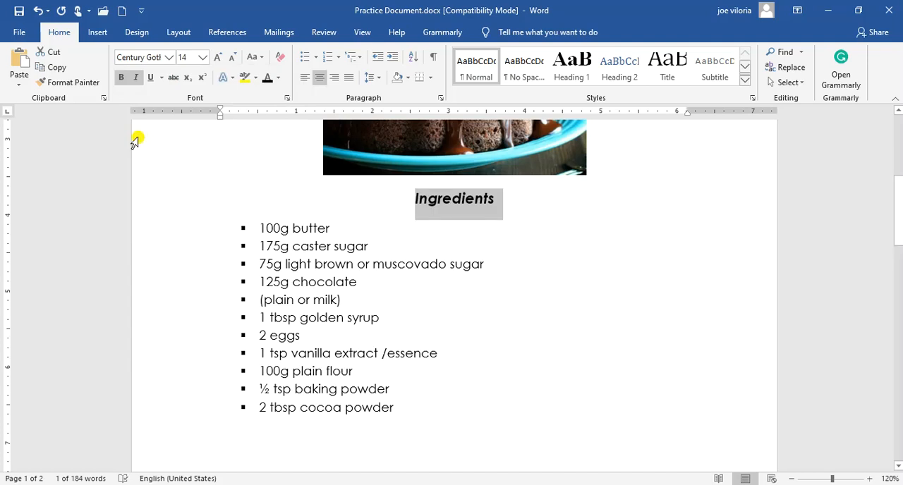
click(281, 78)
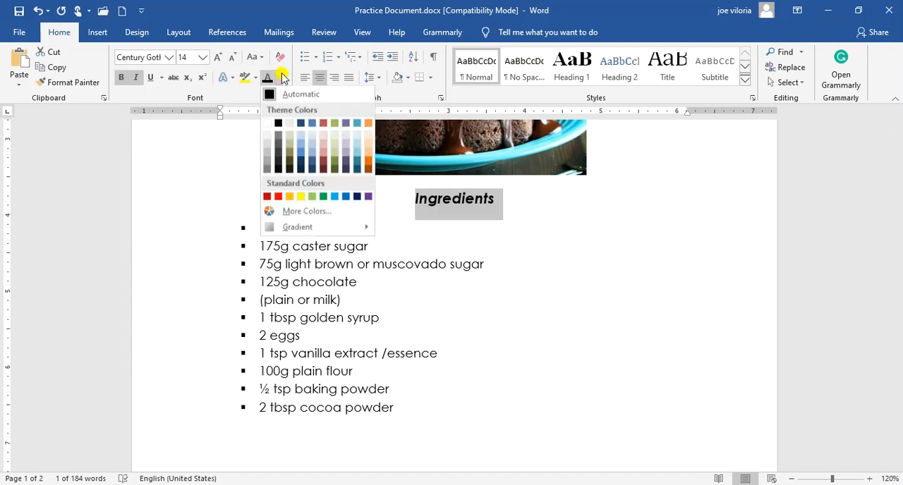
click(369, 164)
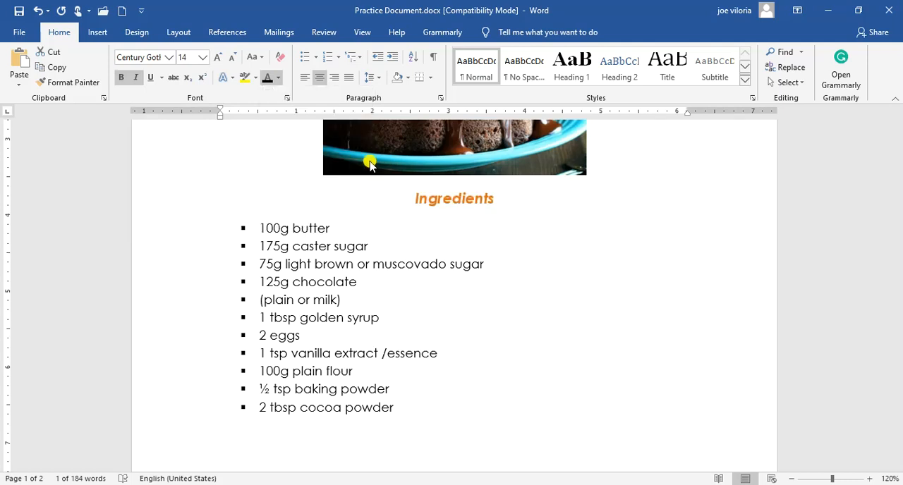
click(328, 318)
click(414, 200)
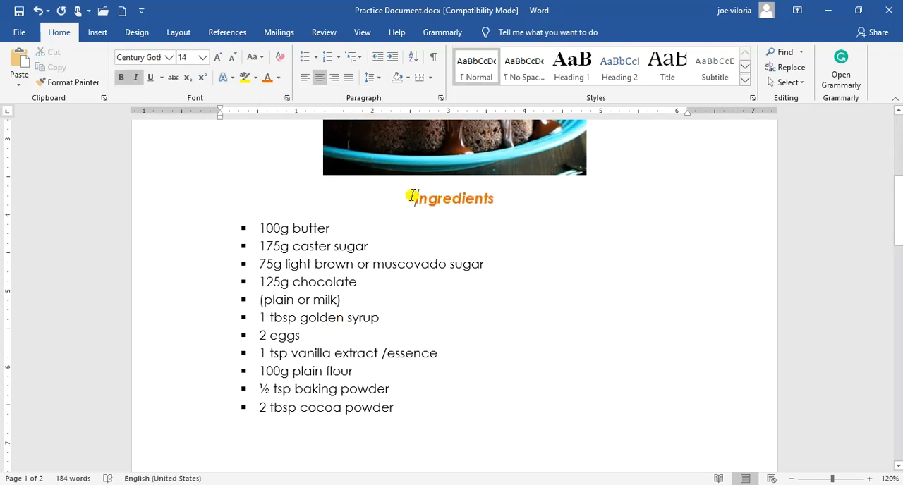
Insert a blank line between the cake picture and the "Ingredients" heading
key(Return)
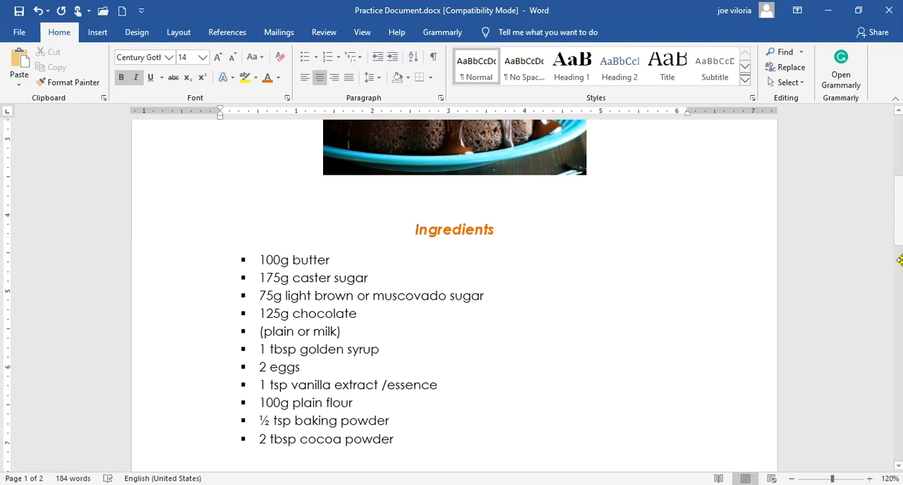
mouse_move(897, 238)
mouse_down()
mouse_move(898, 176)
mouse_move(898, 254)
mouse_up()
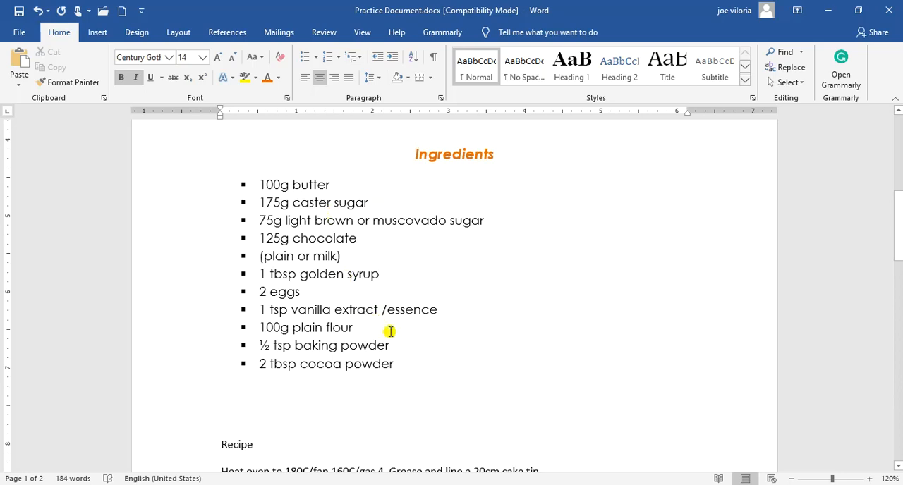
drag(400, 367, 267, 185)
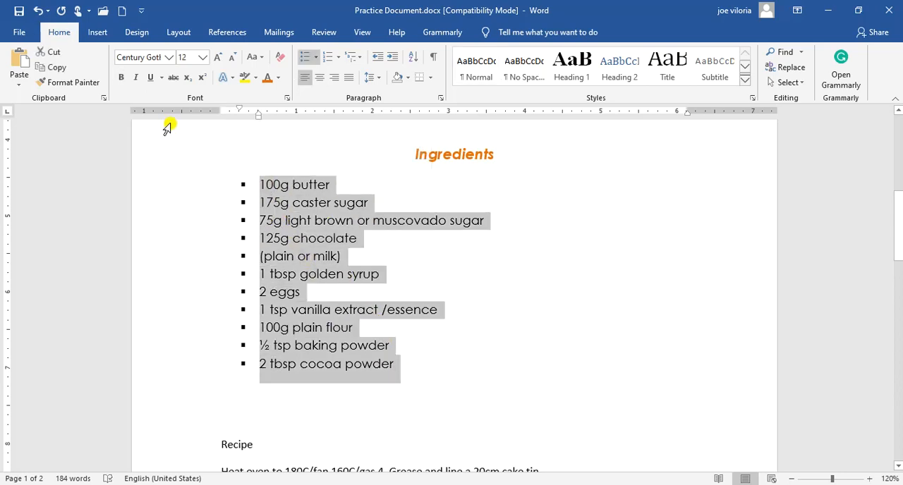
click(315, 58)
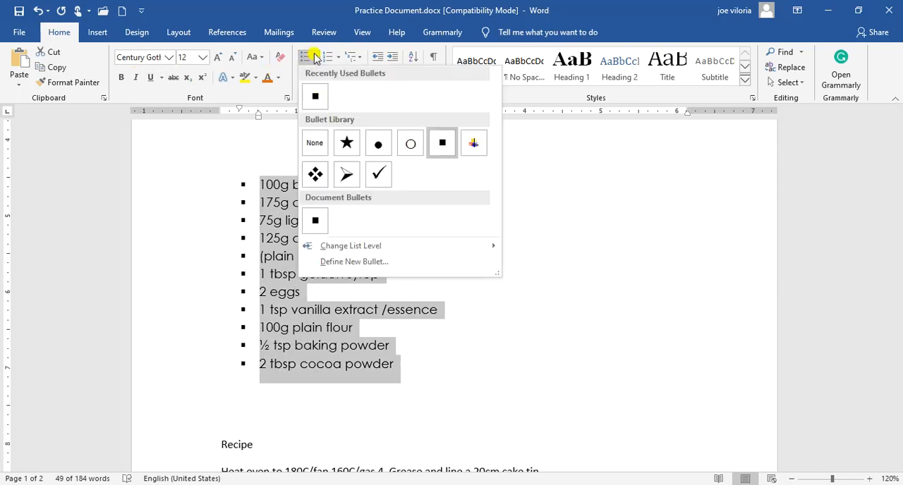
click(315, 57)
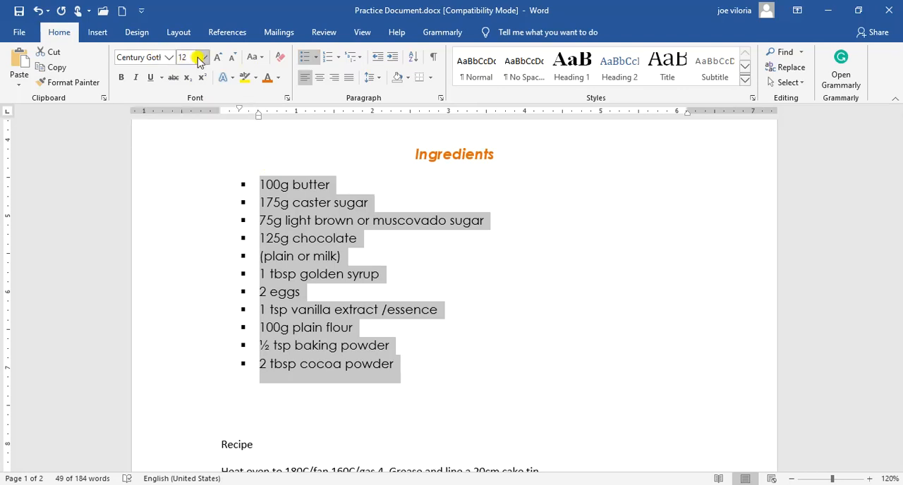
click(321, 360)
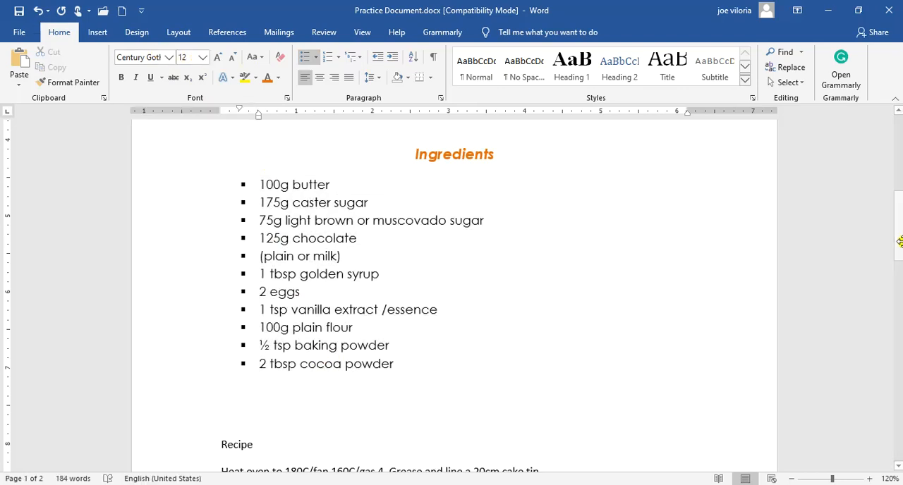
Insert three blank lines above the "Recipe" heading so that the recipe section starts on the second page
drag(901, 228, 901, 274)
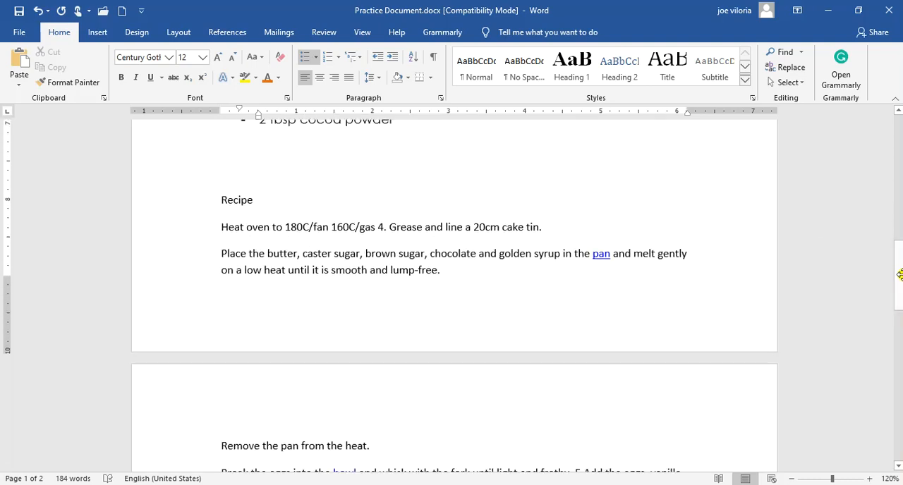
click(281, 180)
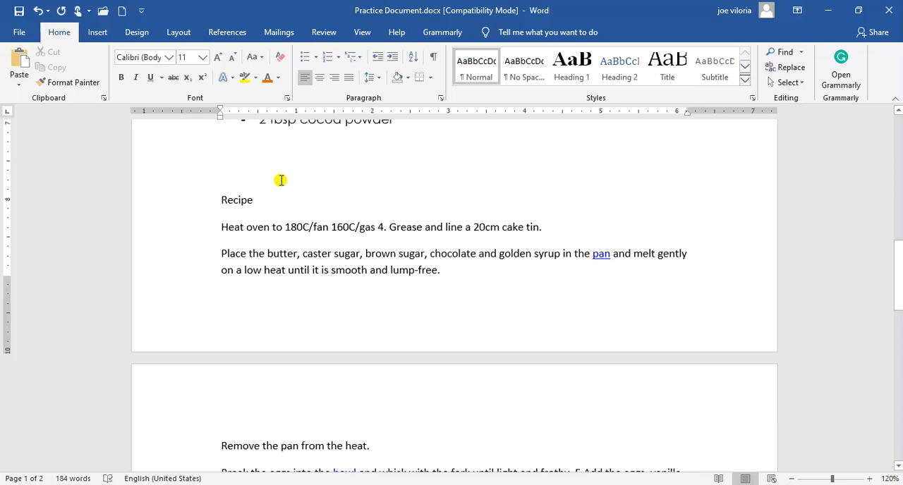
key(Return)
key(Return)
key(Return)
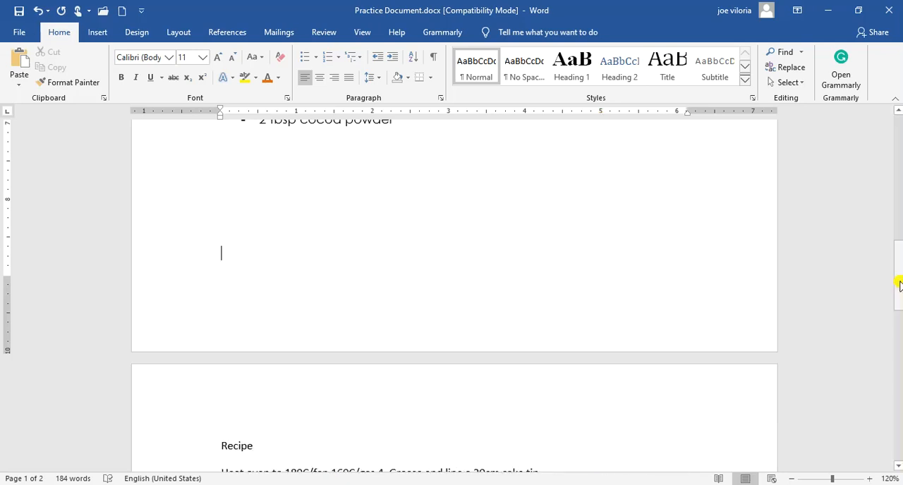
drag(899, 311, 901, 328)
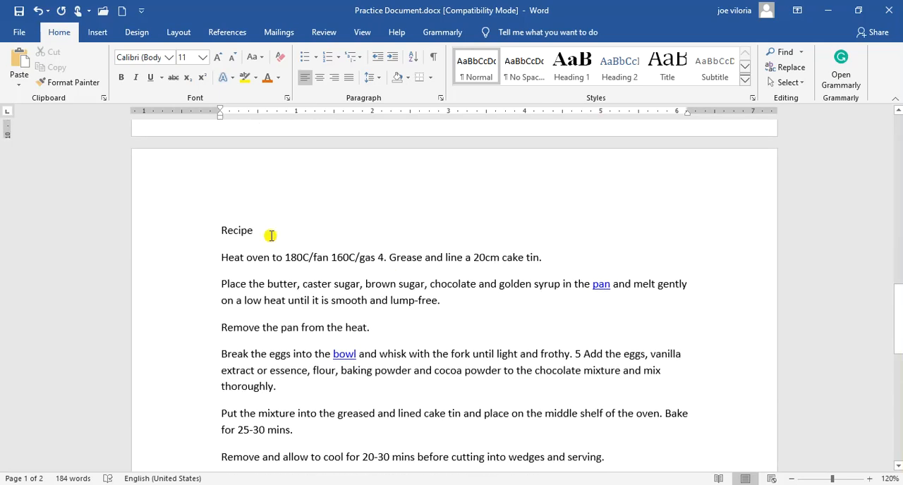
Centre the "Recipe" heading and set it to Century Gothic at font size 12
drag(256, 228, 226, 228)
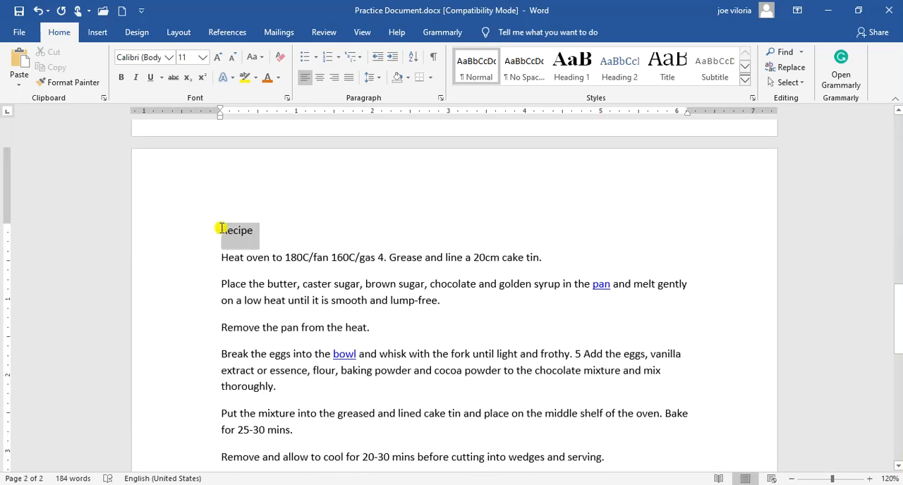
click(320, 79)
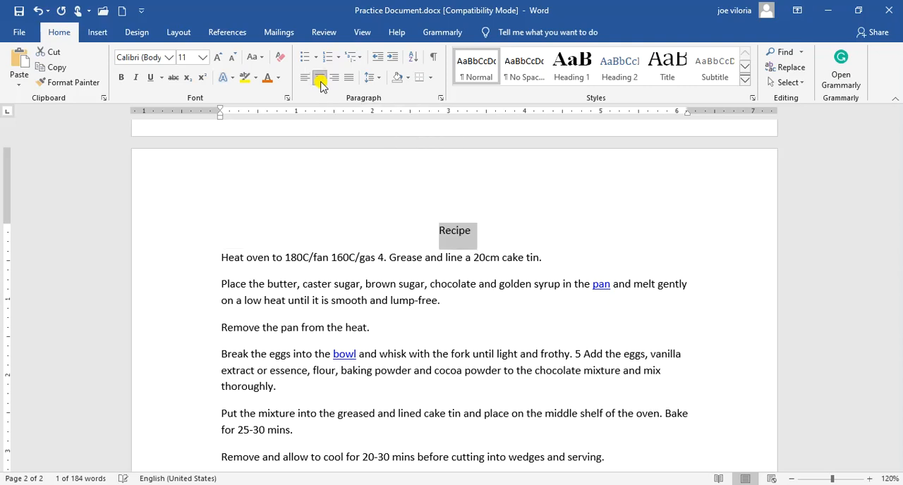
click(218, 57)
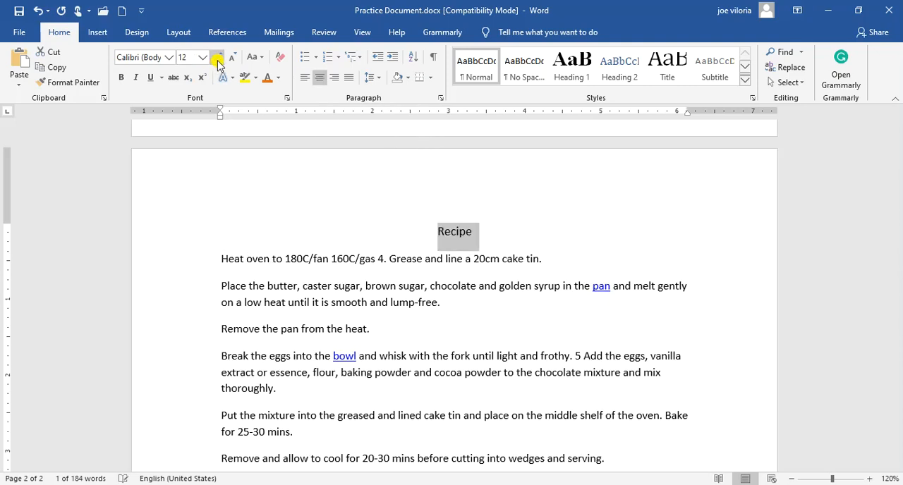
click(172, 58)
click(140, 137)
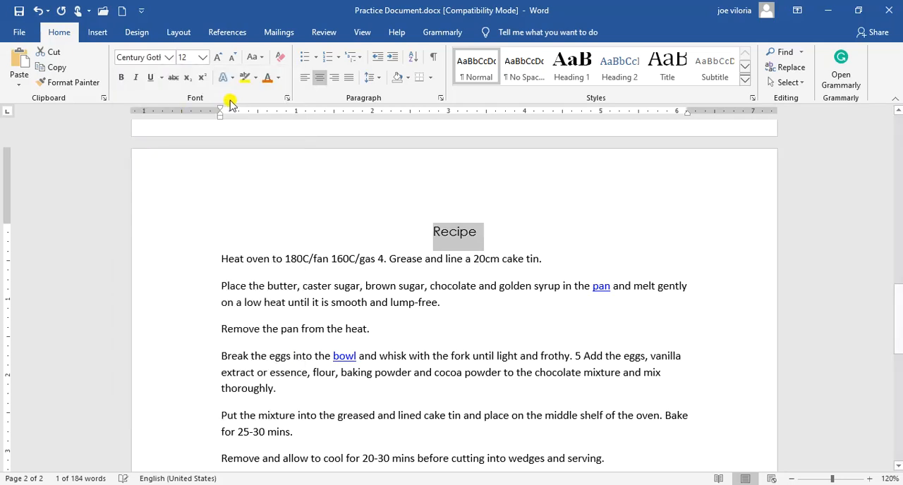
Make the "Recipe" heading bold and italic with the same dark orange font colour as the "Ingredients" heading
click(122, 79)
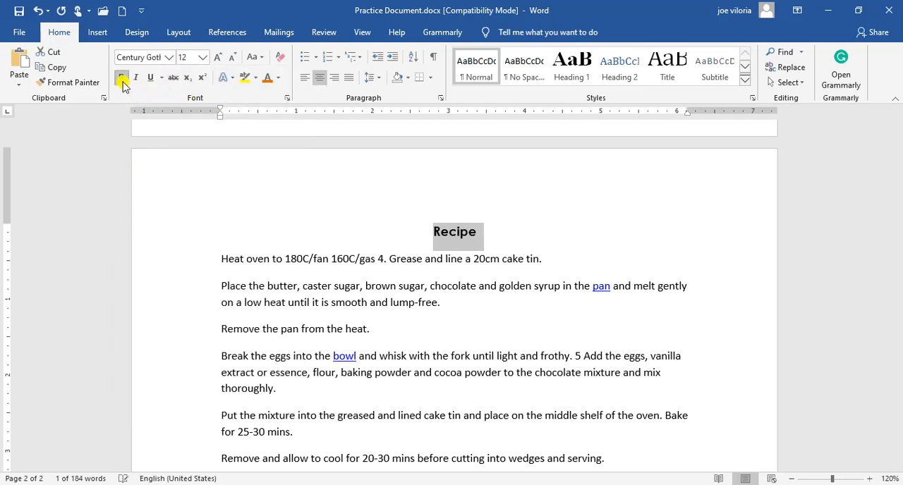
click(136, 79)
click(267, 79)
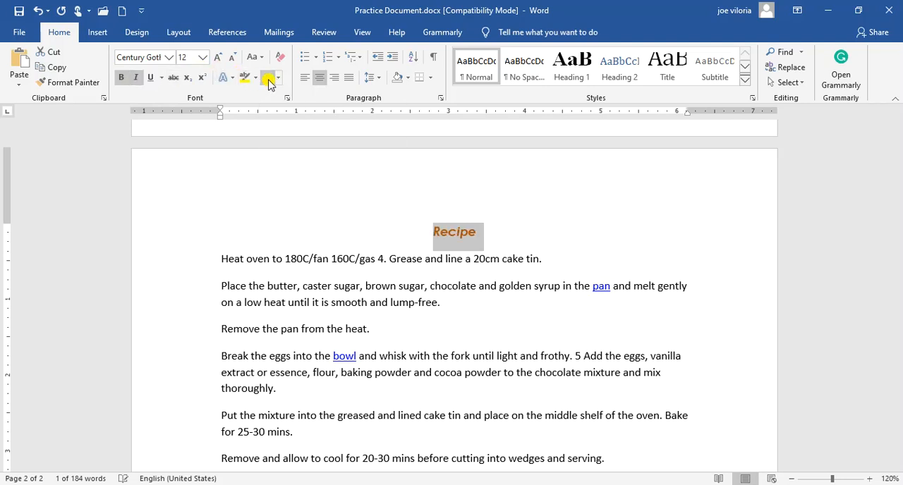
click(324, 356)
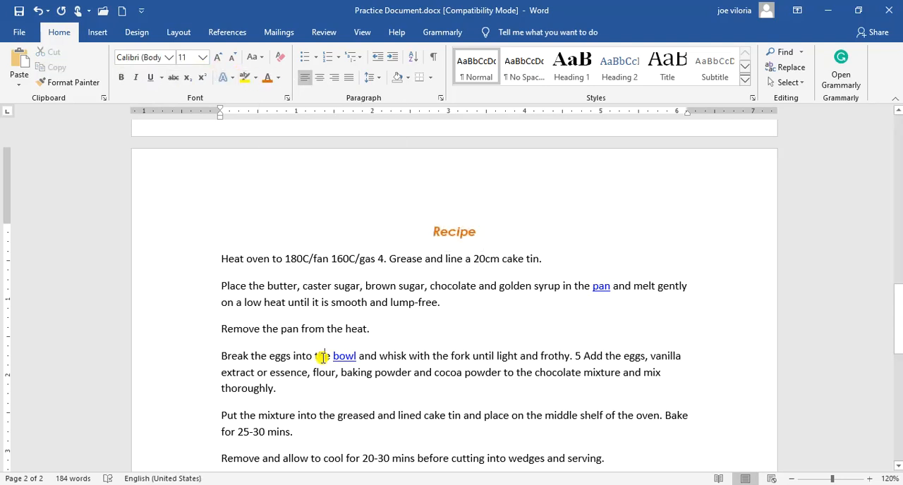
Set all the instruction paragraphs below "Recipe" to Century Gothic at font size 12 and justify them
click(222, 258)
scroll(222, 258, down, 2)
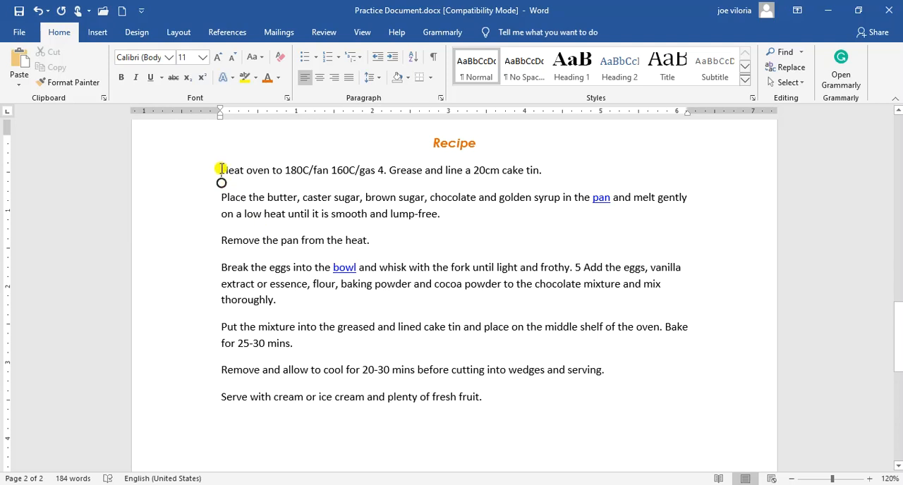
drag(220, 169, 492, 397)
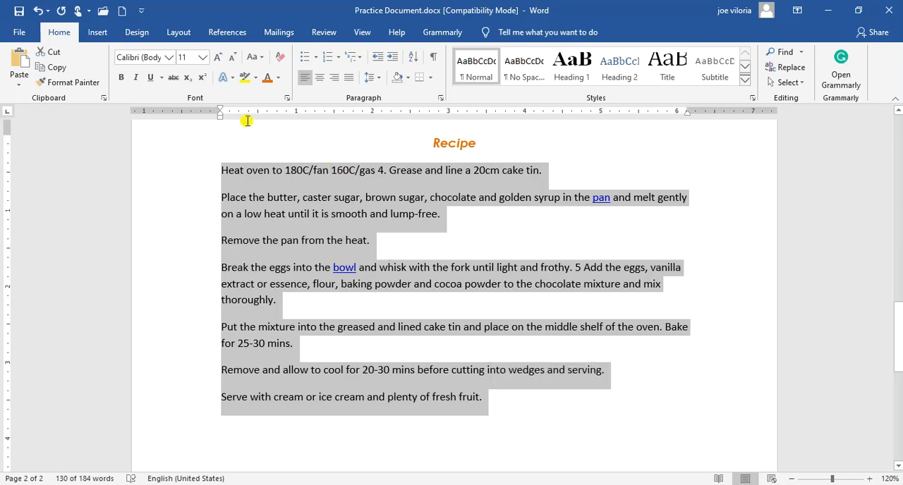
click(220, 61)
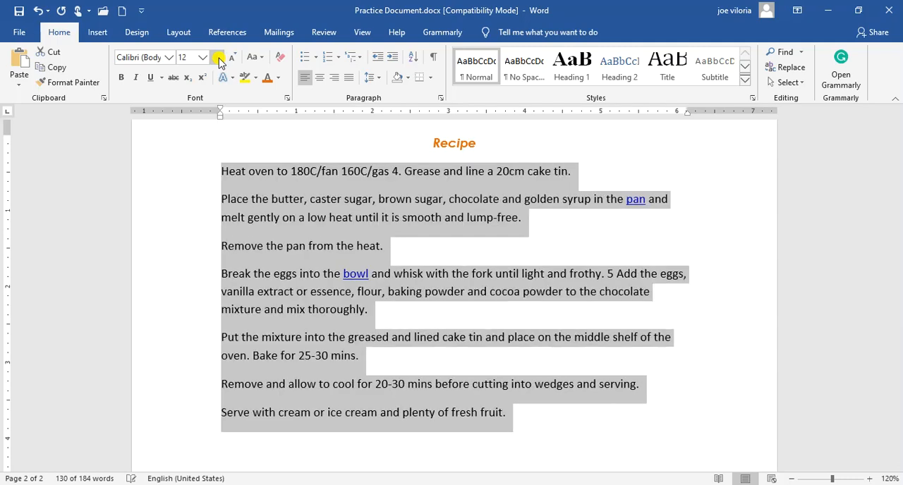
click(202, 57)
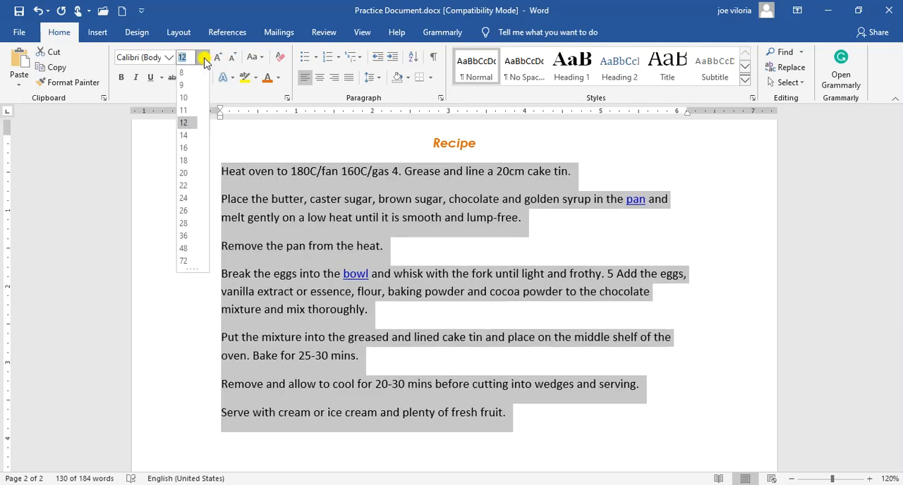
click(184, 123)
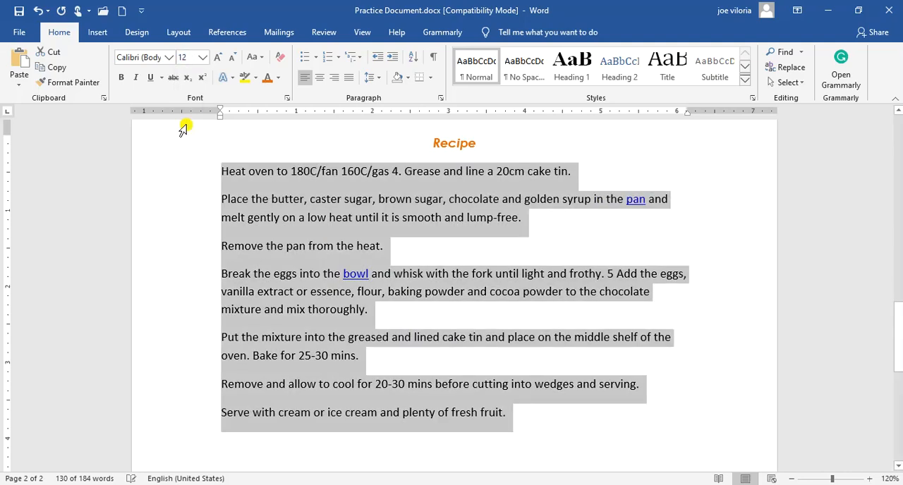
click(169, 57)
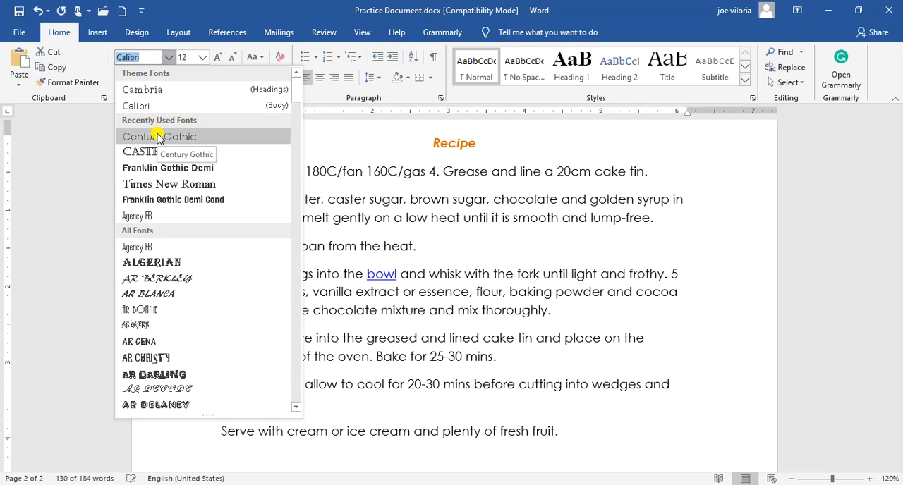
click(158, 137)
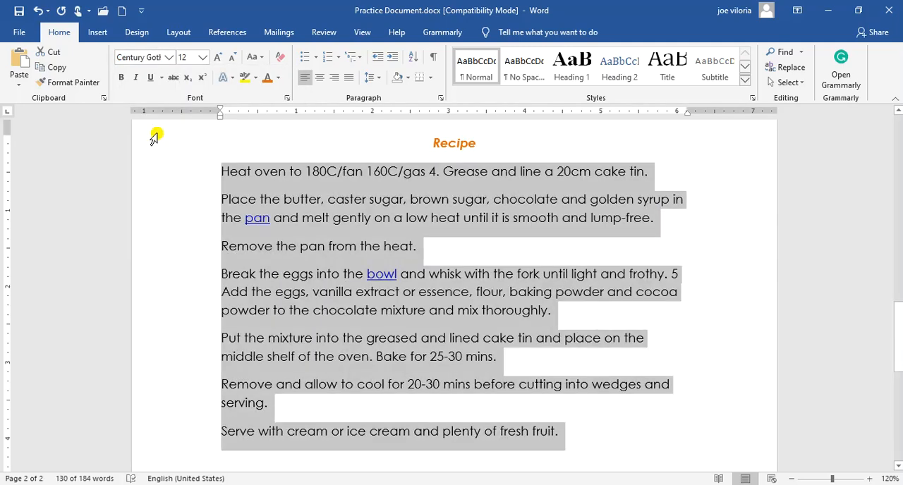
click(351, 81)
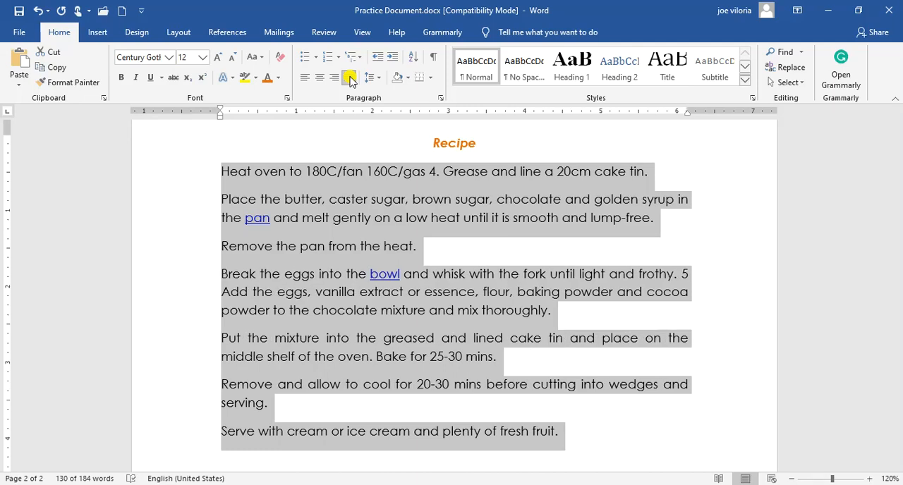
Remove the underline from the words "pan" and "bowl" and make all the recipe instruction text black
mouse_move(263, 218)
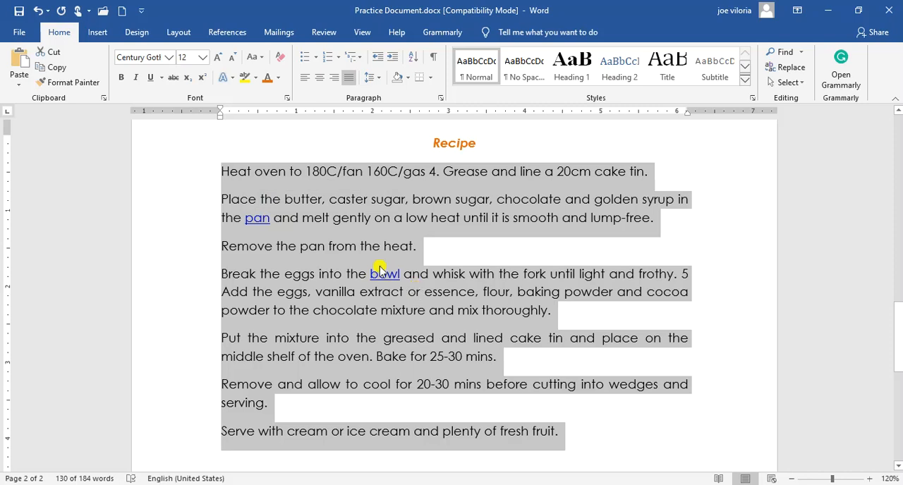
click(151, 78)
click(151, 79)
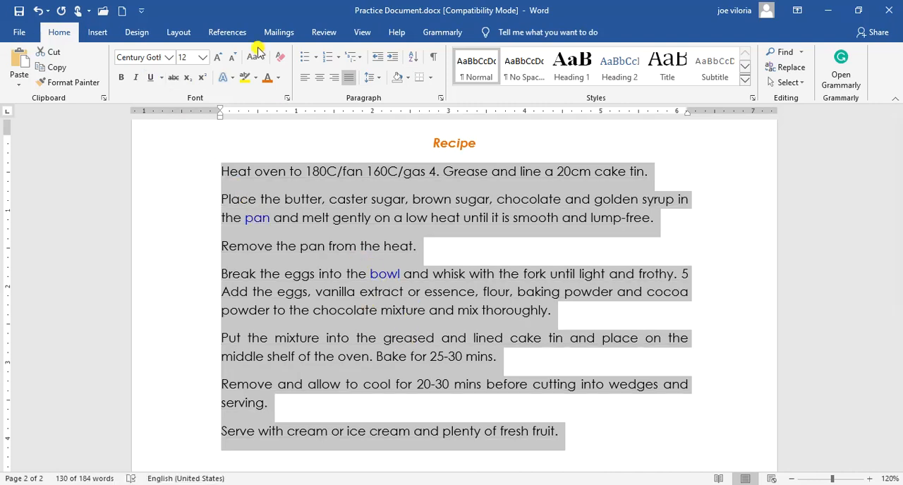
click(279, 78)
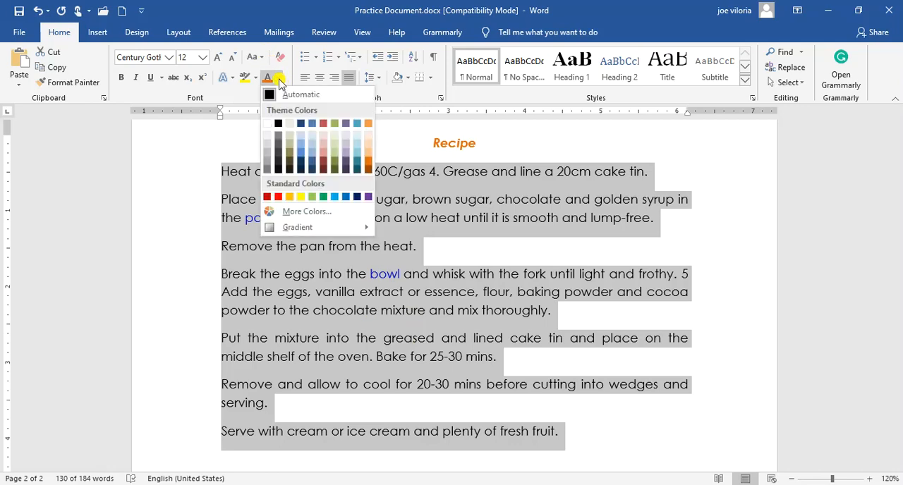
click(278, 123)
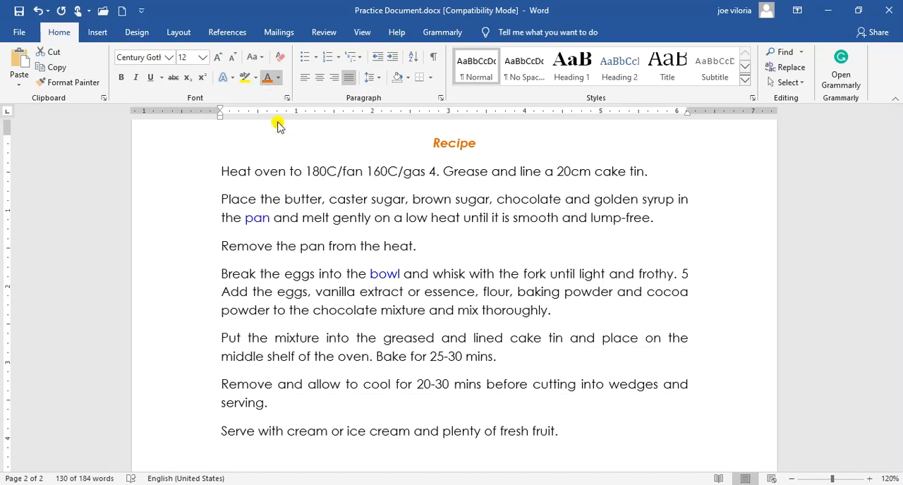
click(298, 247)
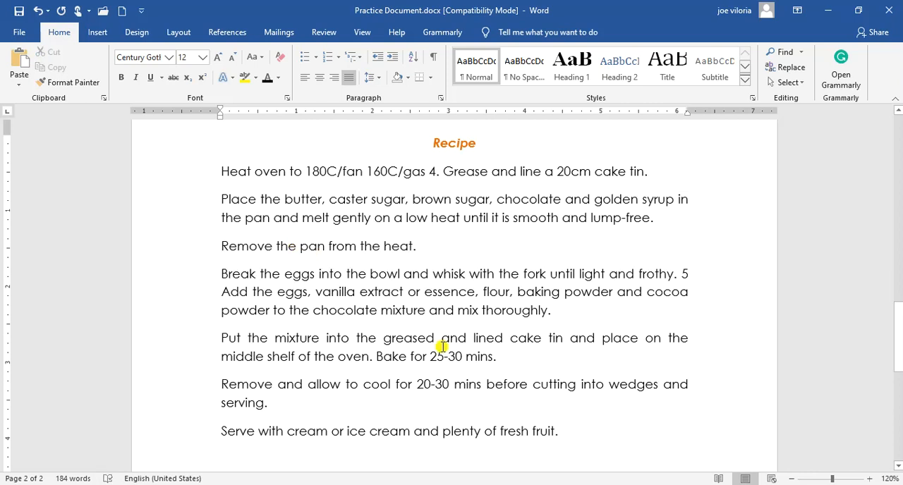
Turn the recipe instruction paragraphs into a numbered list in the 1., 2., 3. format
drag(566, 435, 215, 174)
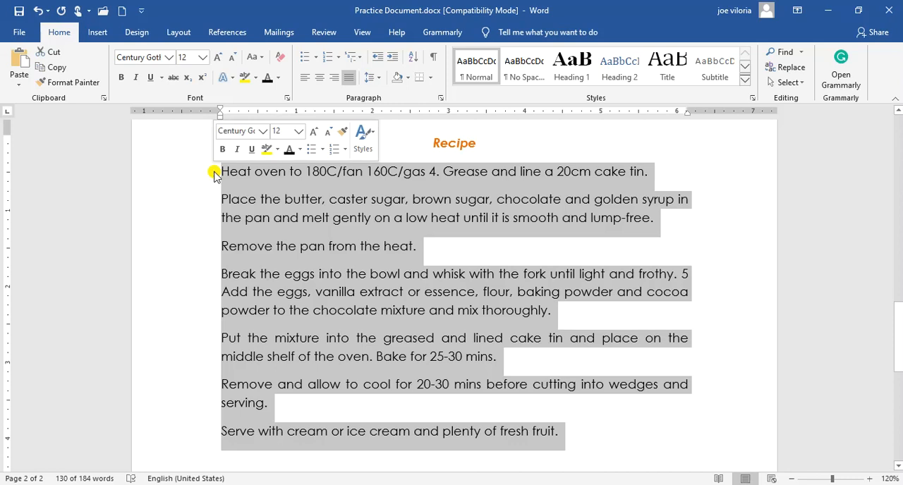
click(337, 62)
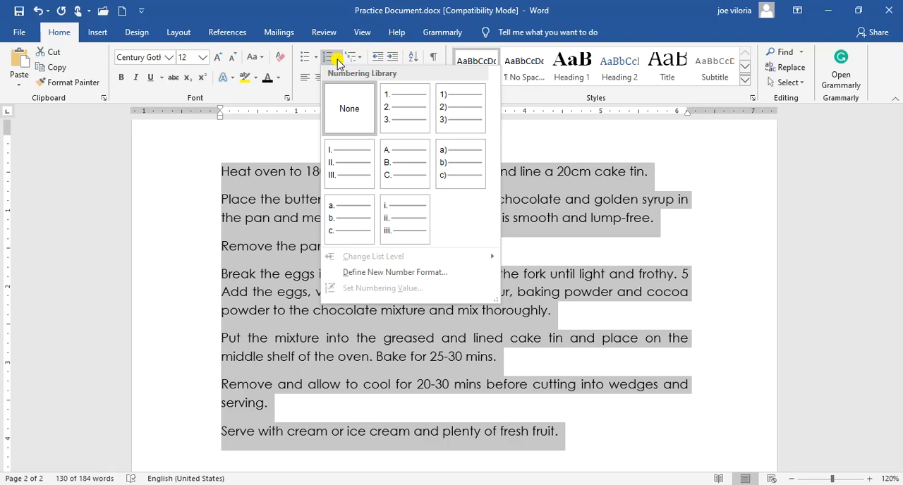
click(396, 104)
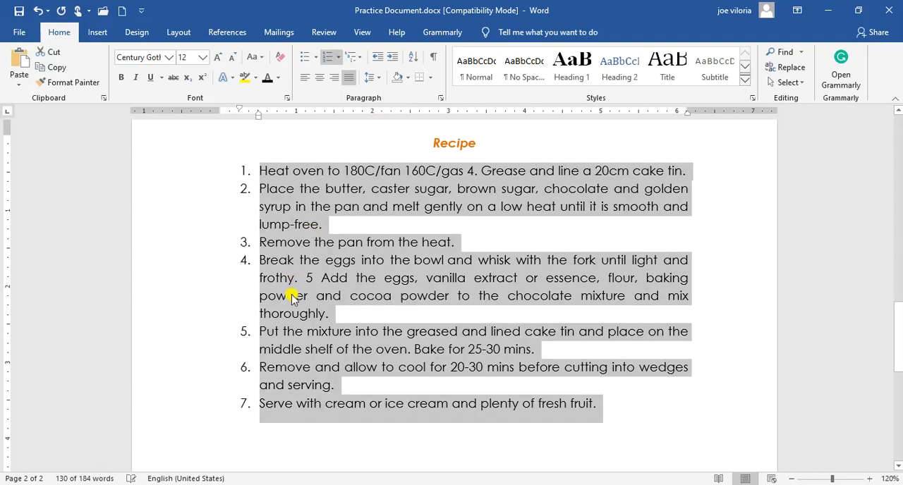
click(293, 297)
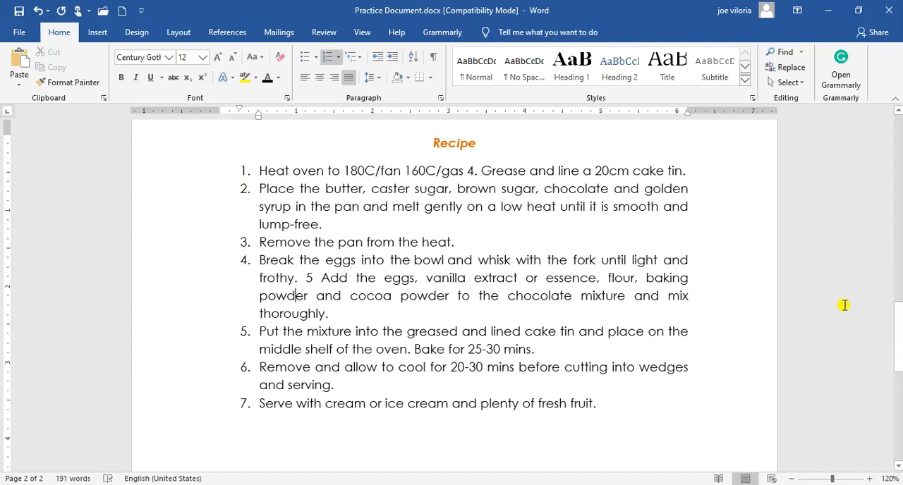
Review the font and paragraph formatting of the "Chocolate Brownie Cake" title on the first page
drag(899, 314, 899, 95)
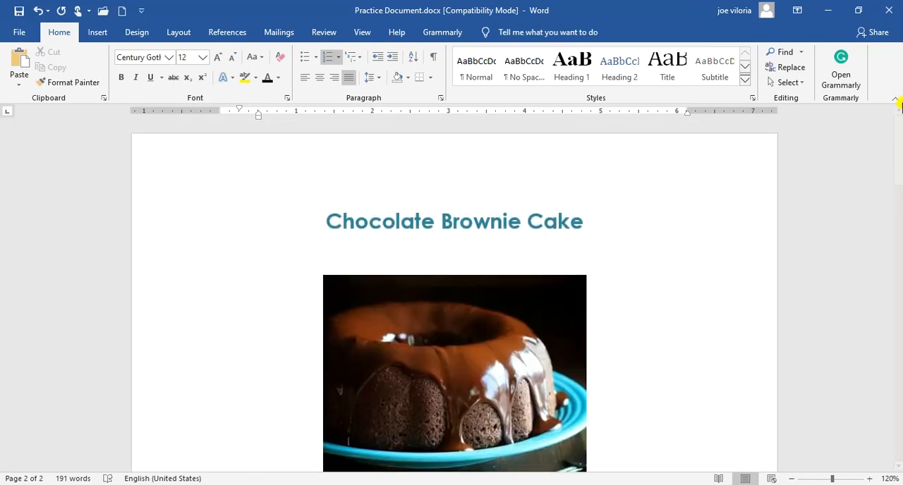
click(326, 220)
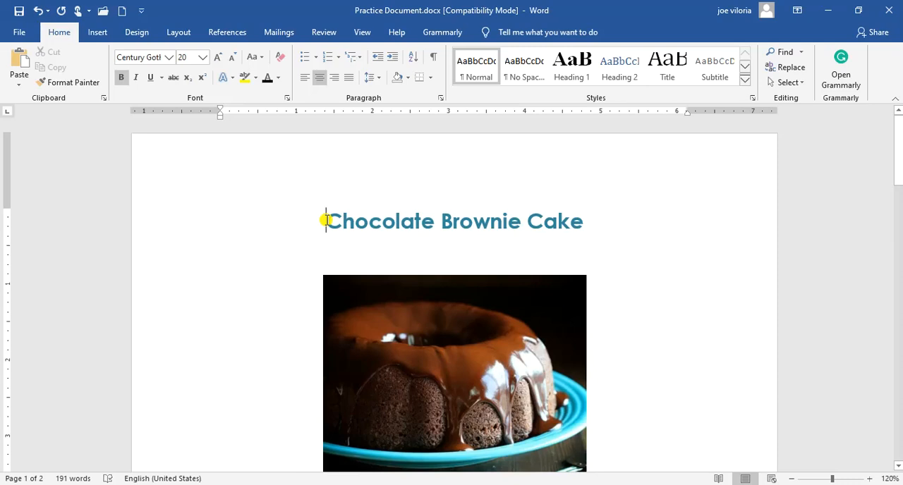
drag(326, 220, 544, 219)
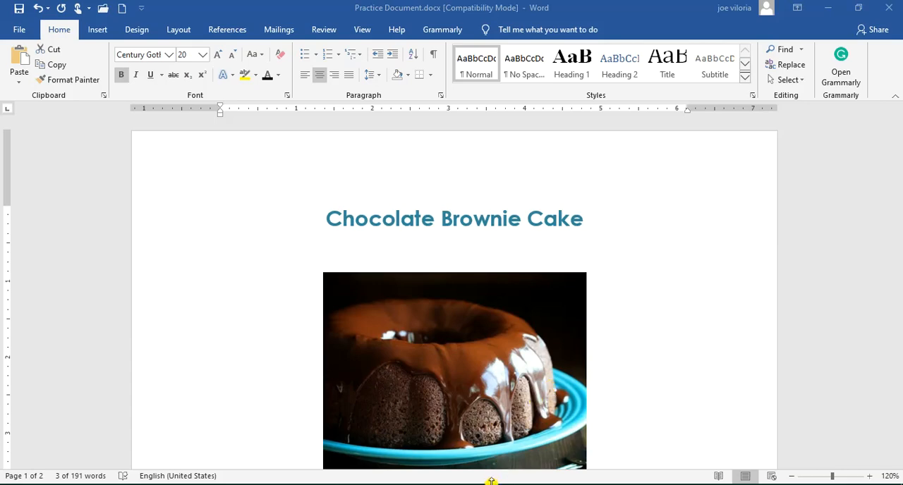
click(491, 482)
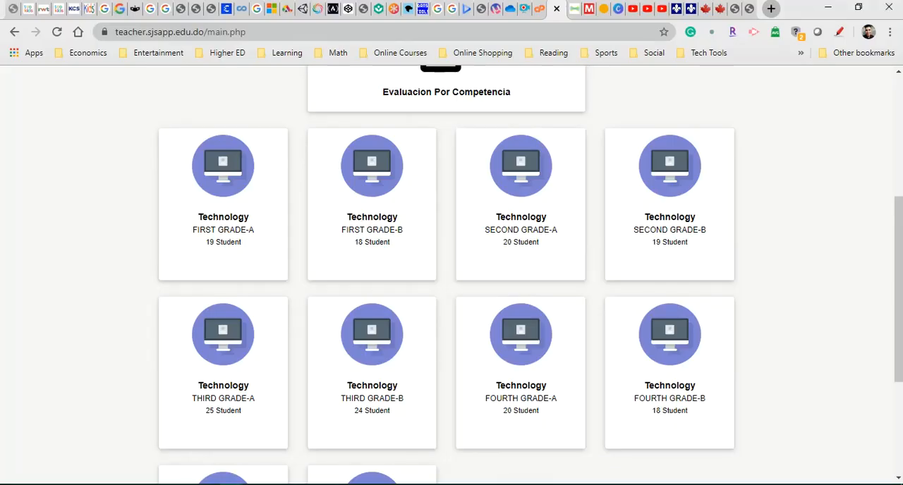
click(428, 484)
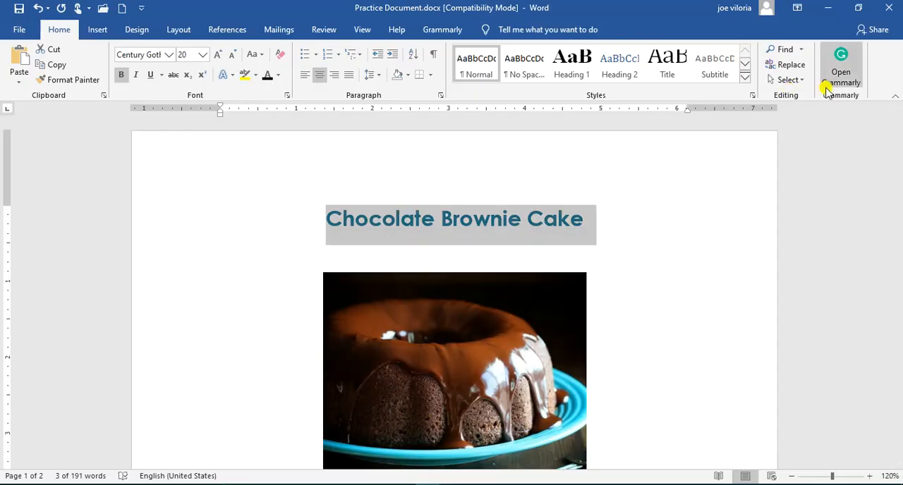
Review the "Ingredients" heading's formatting and the bullet styles available for the ingredient list, leaving the list's bullets as they are
drag(900, 134, 901, 212)
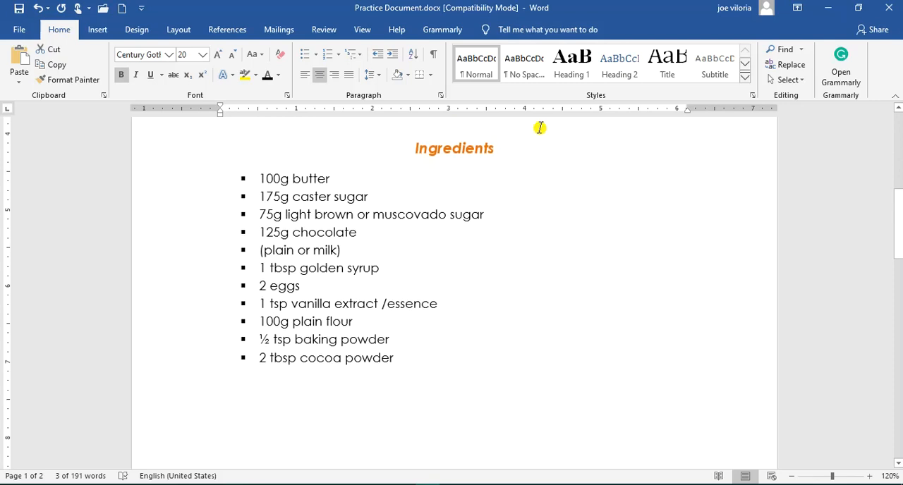
click(430, 149)
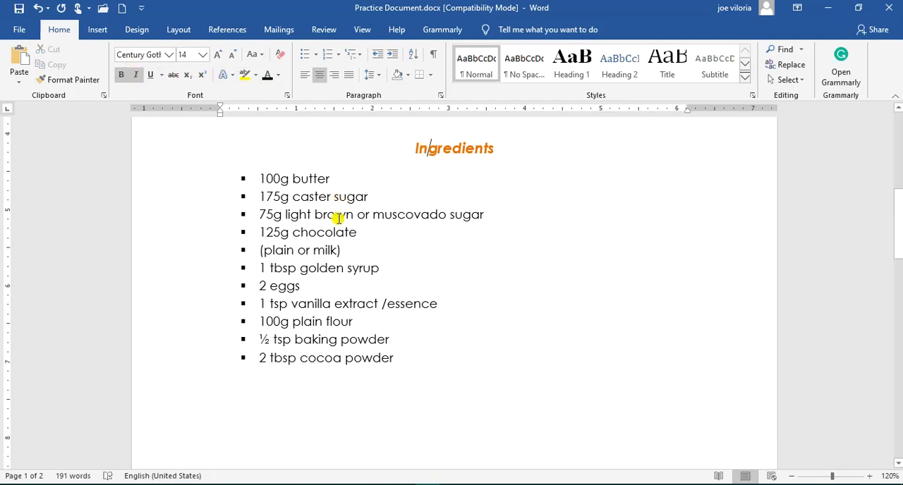
drag(395, 359, 261, 188)
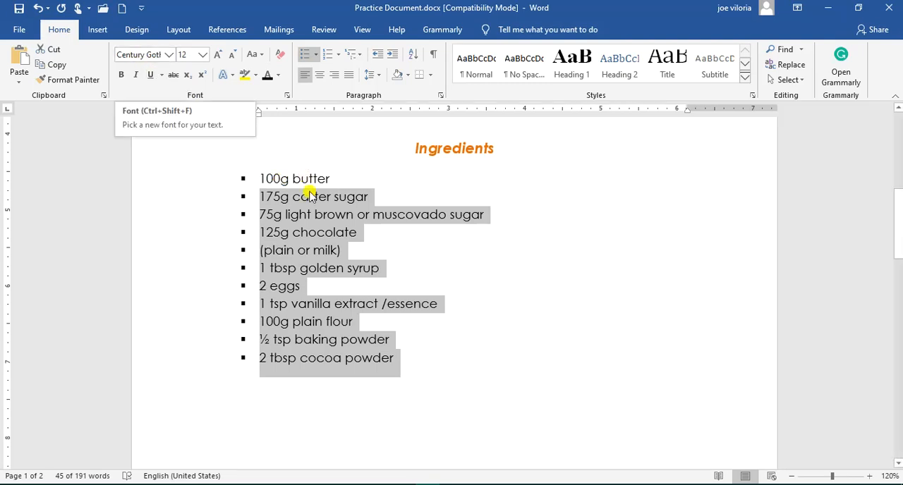
click(316, 59)
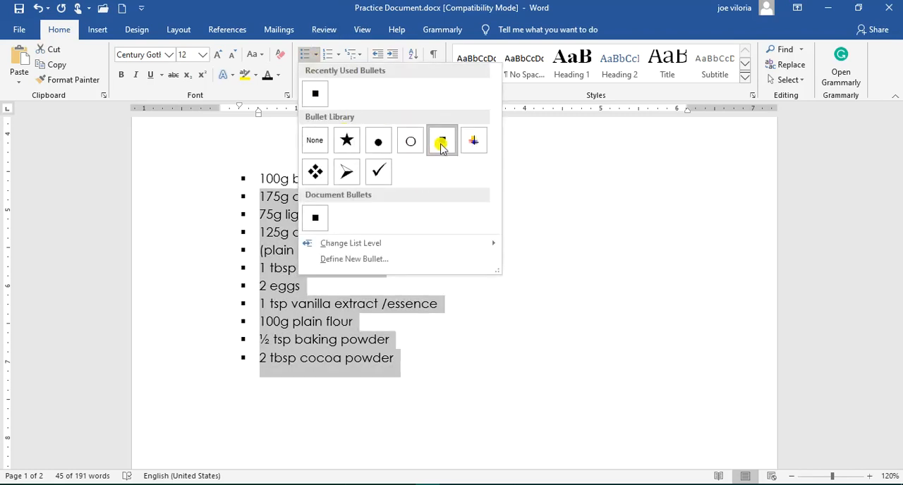
key(Escape)
click(412, 374)
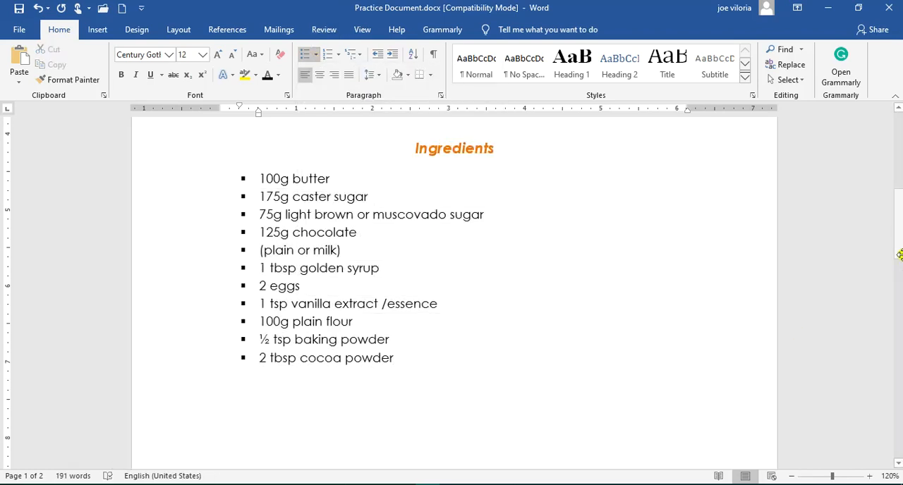
Review the number formats available for the recipe instructions and the formatting of the "Recipe" heading without changing either
drag(900, 238, 901, 347)
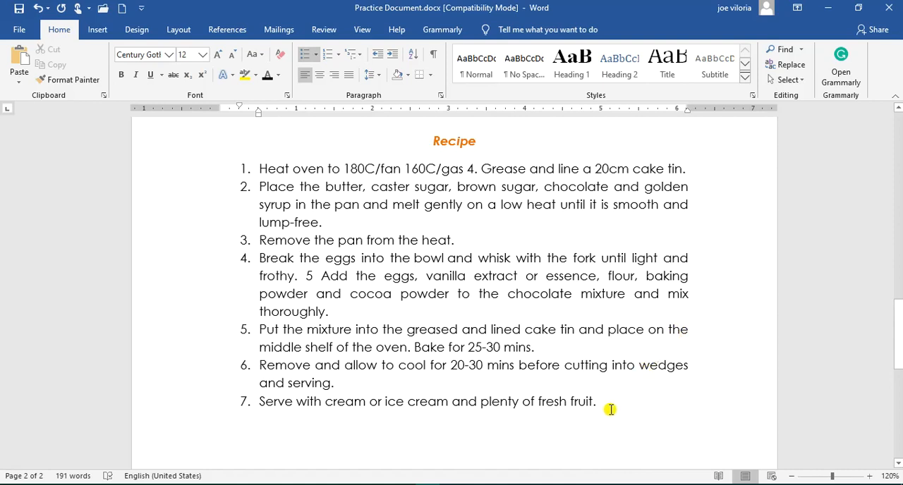
drag(609, 410, 248, 169)
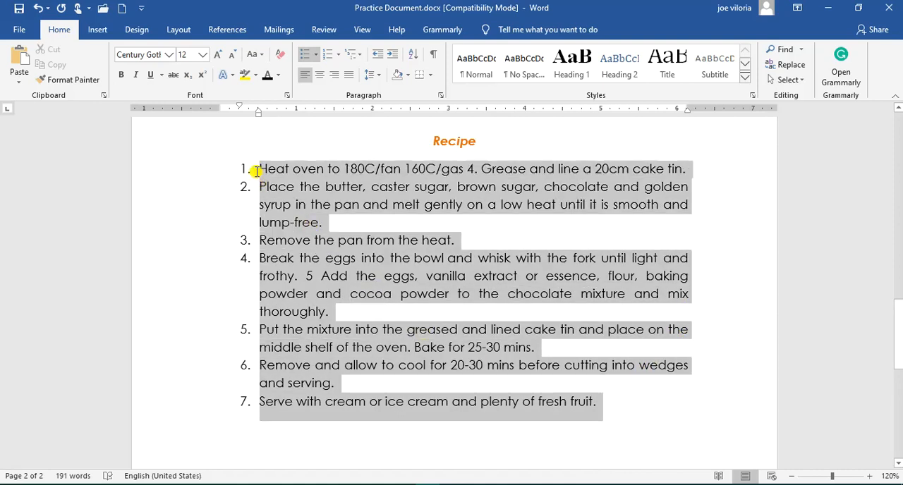
click(340, 57)
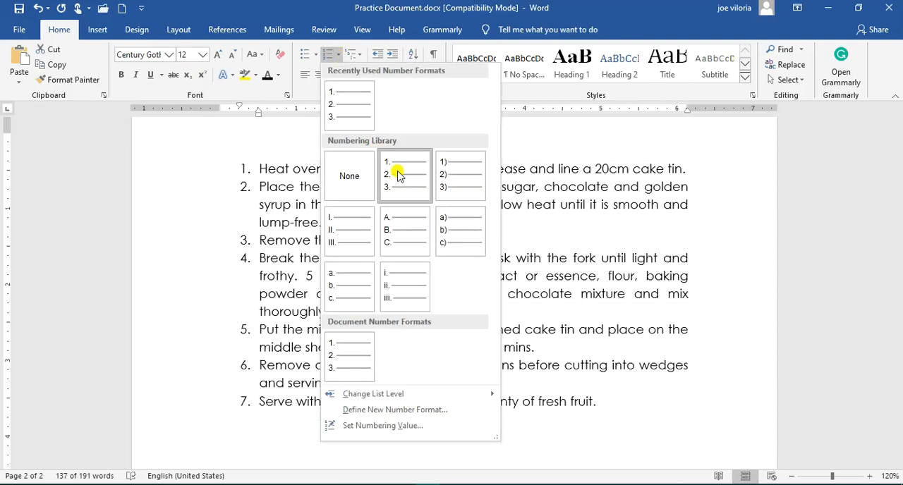
click(252, 173)
click(428, 146)
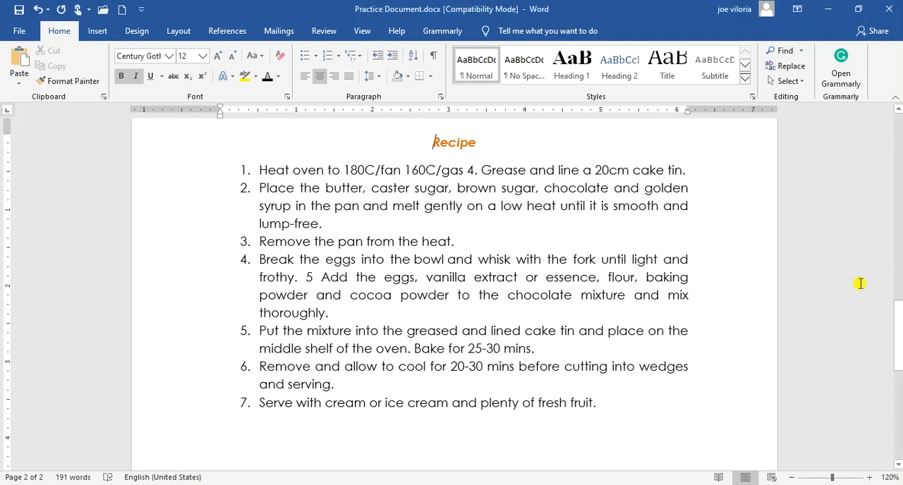
Look over the formatted pages and browse the available fonts without applying one, finishing at the document's title
drag(898, 337, 893, 204)
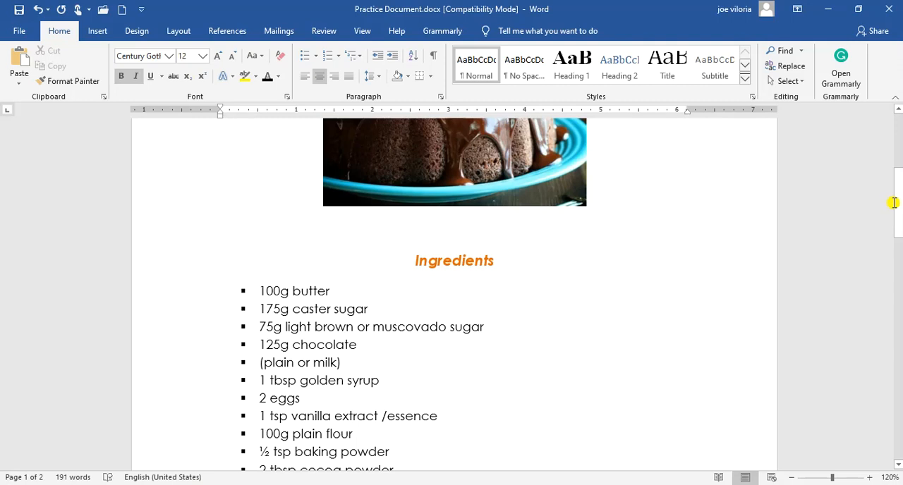
drag(894, 199, 901, 306)
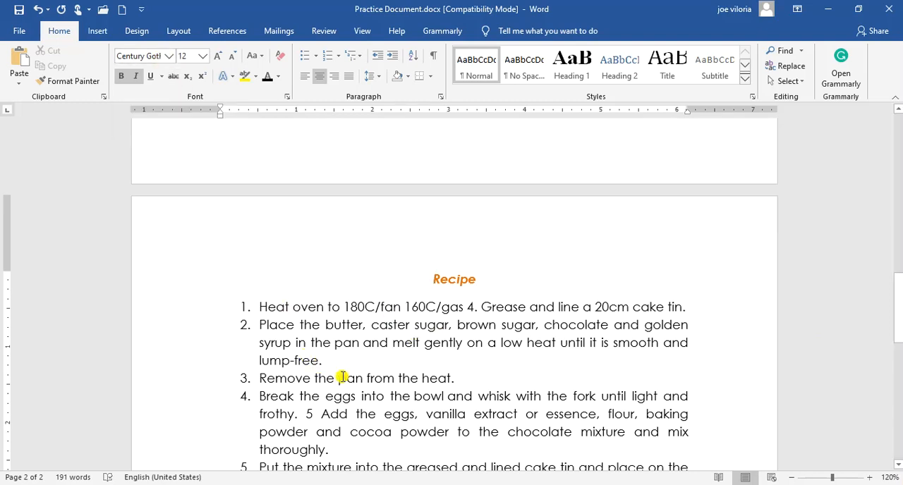
click(169, 56)
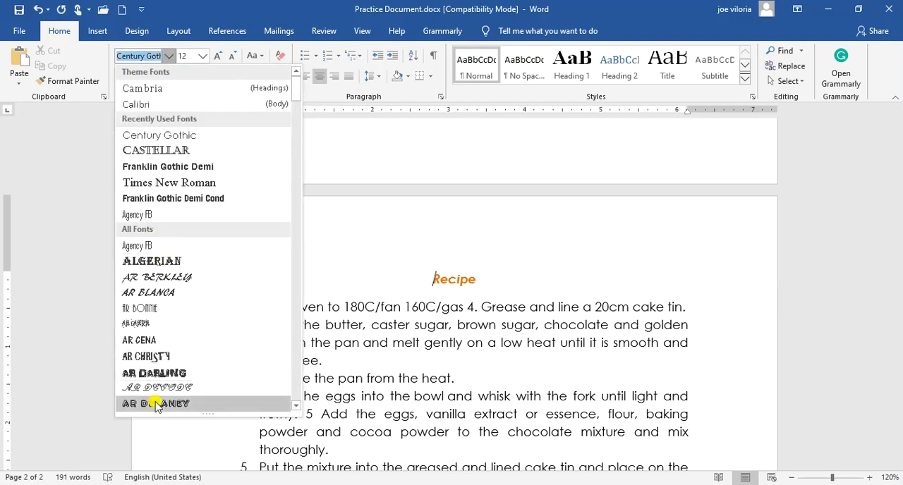
scroll(298, 407, down, 3)
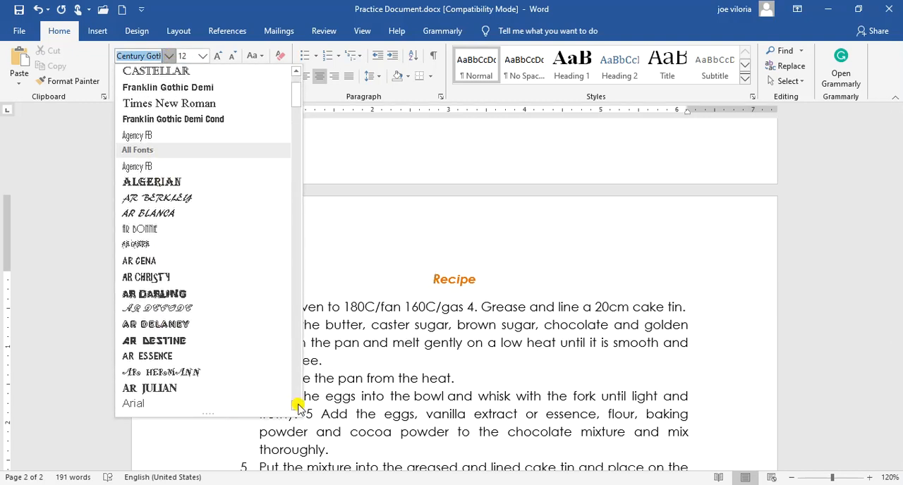
key(Escape)
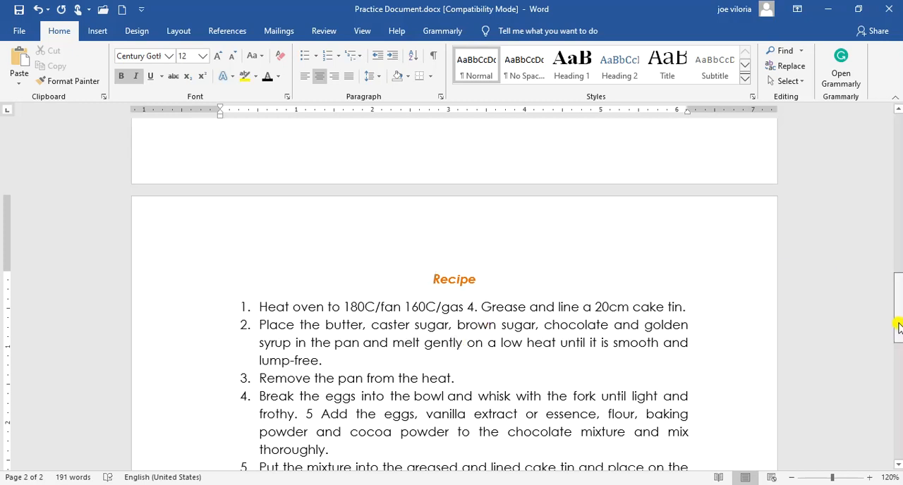
drag(898, 282, 896, 137)
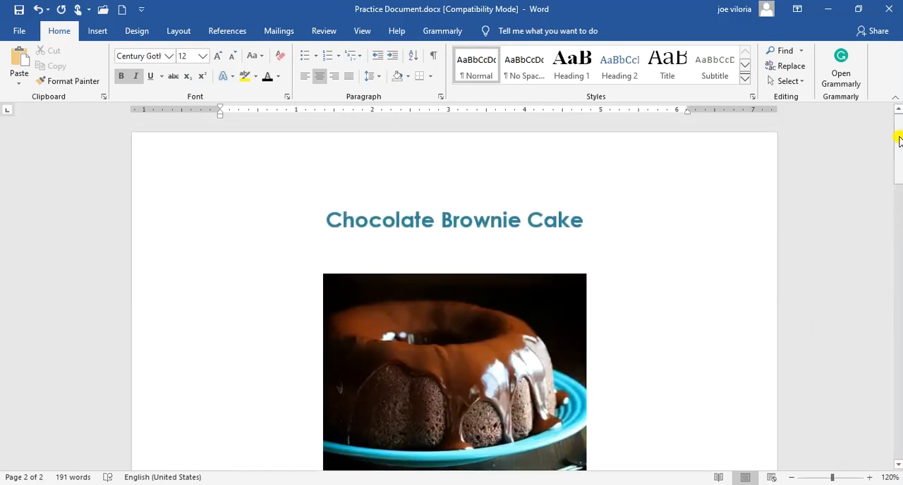